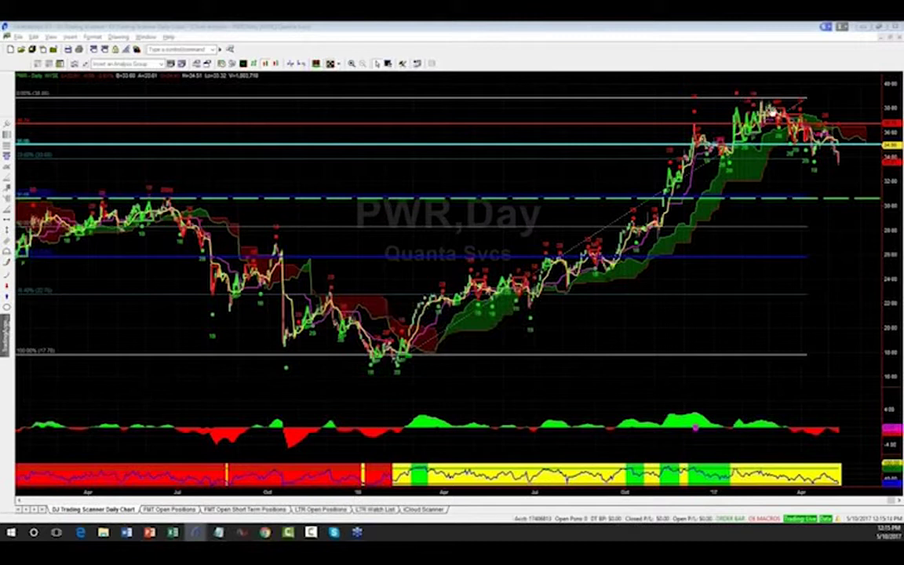
Increase the bar spacing of the PWR daily chart and bring the latest price bars into view.
drag(813, 258, 684, 255)
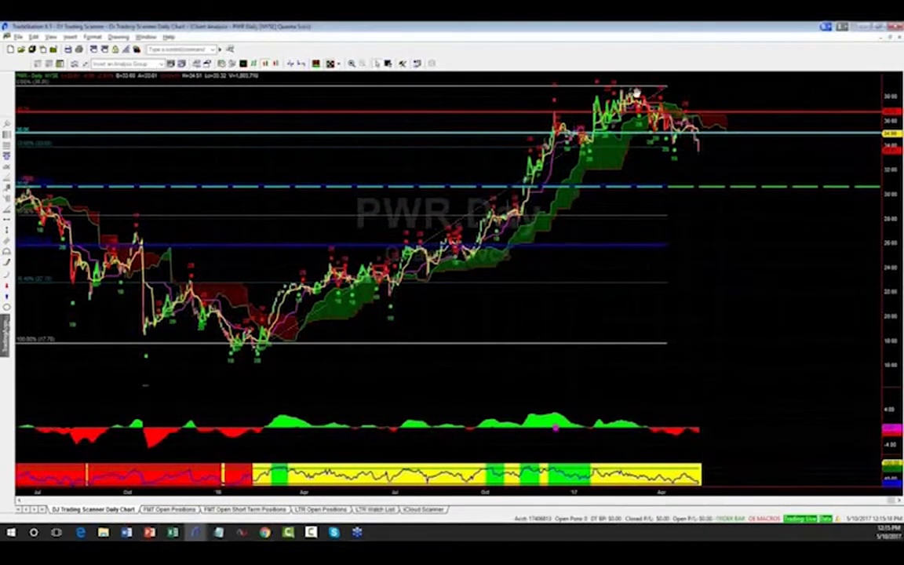
click(302, 65)
drag(607, 170, 365, 172)
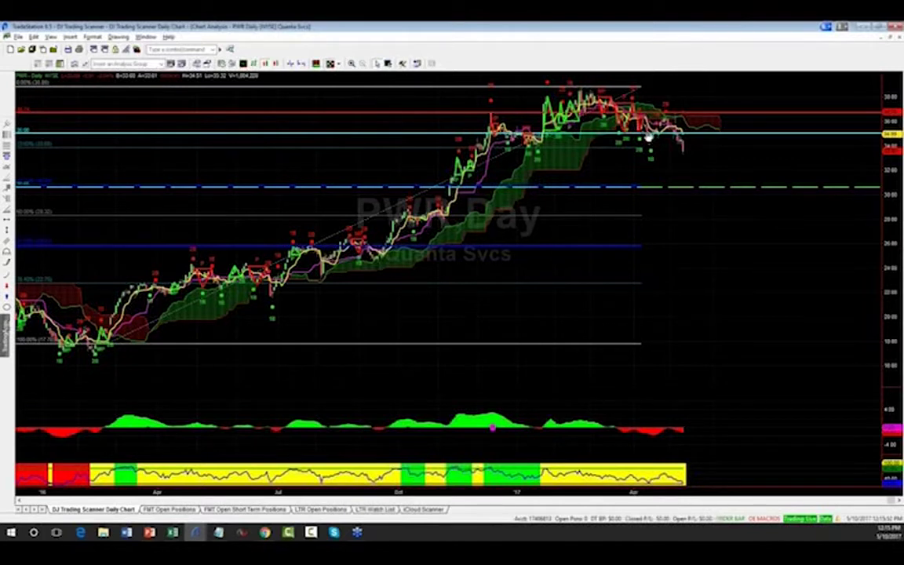
Inspect the red and dashed green price lines on the PWR chart and check PWR's row in LTR Open Positions.
click(685, 115)
click(684, 189)
click(330, 511)
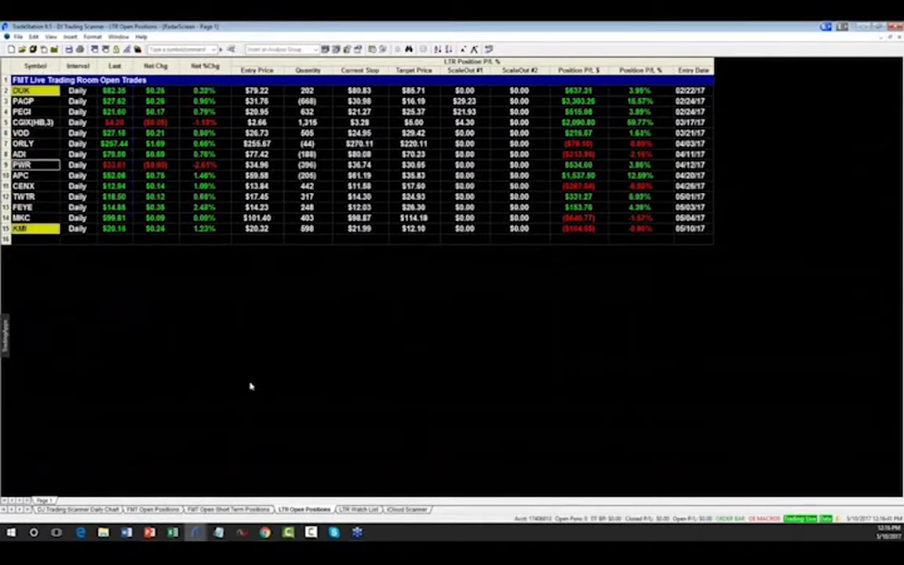
click(99, 510)
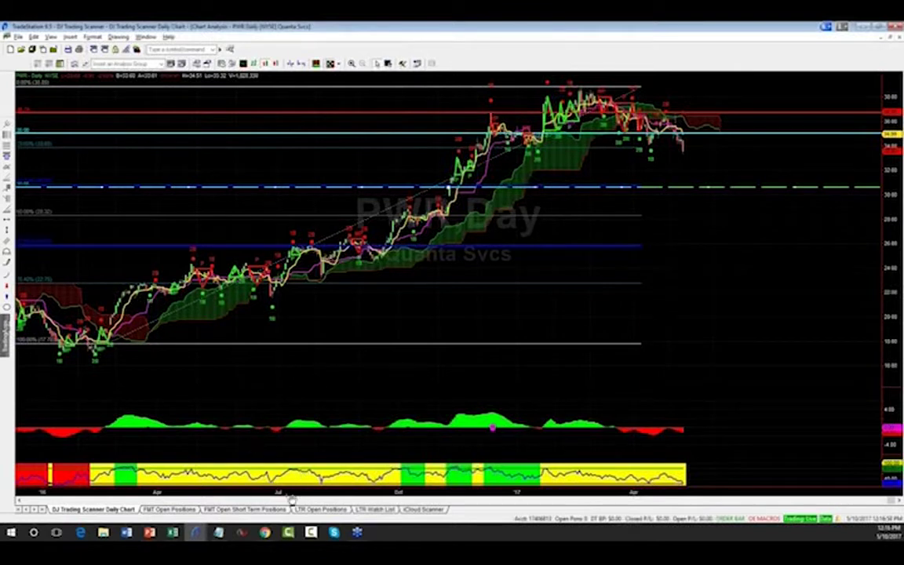
Load FEYE from LTR Open Positions into the daily chart and decrease the bar spacing to show more price history.
click(318, 510)
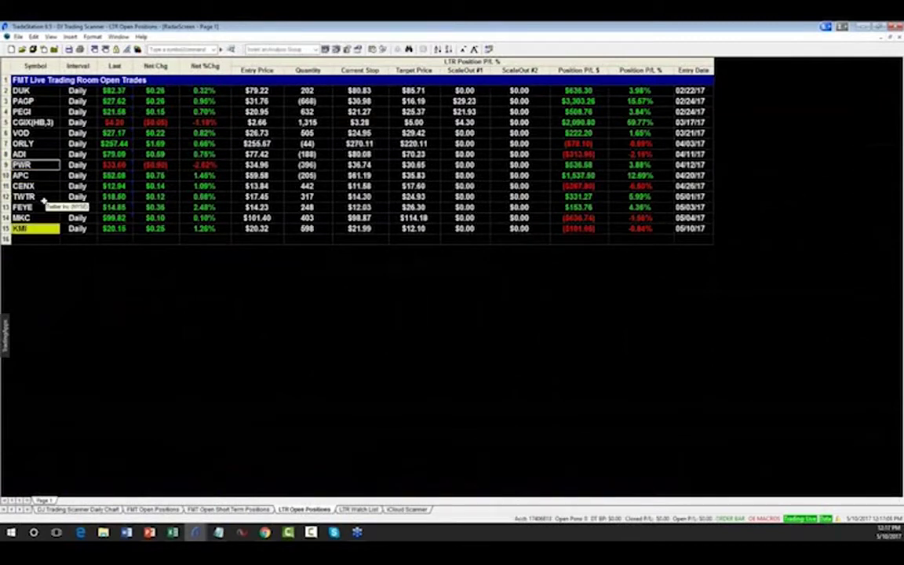
click(39, 206)
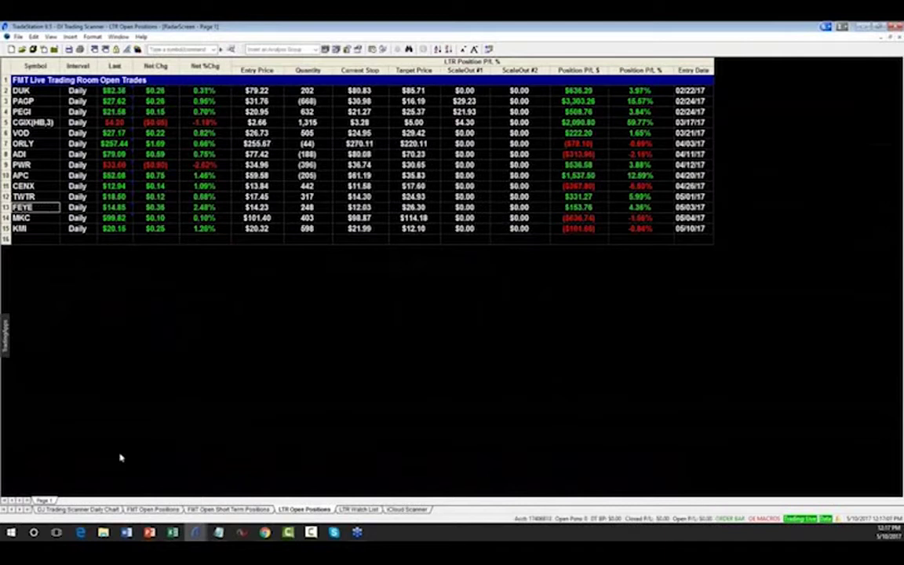
click(79, 510)
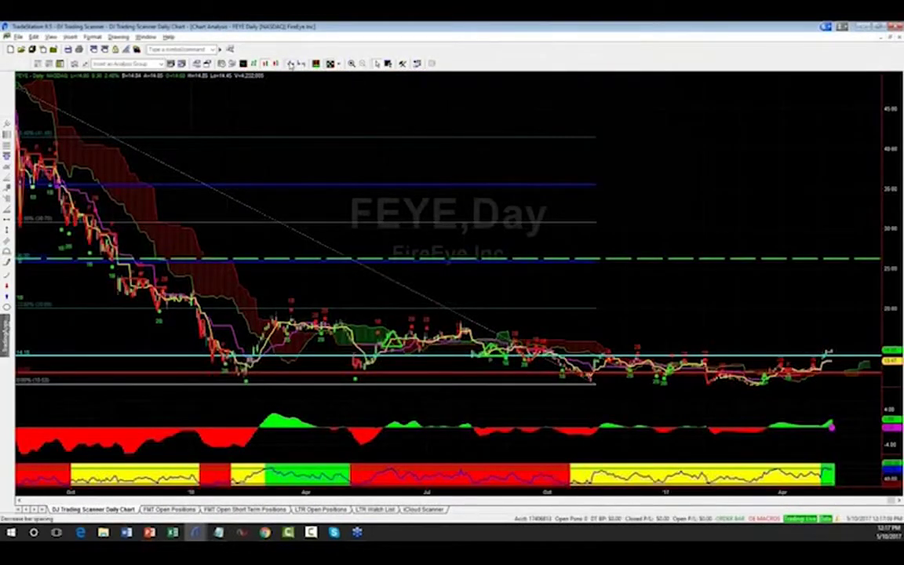
click(290, 64)
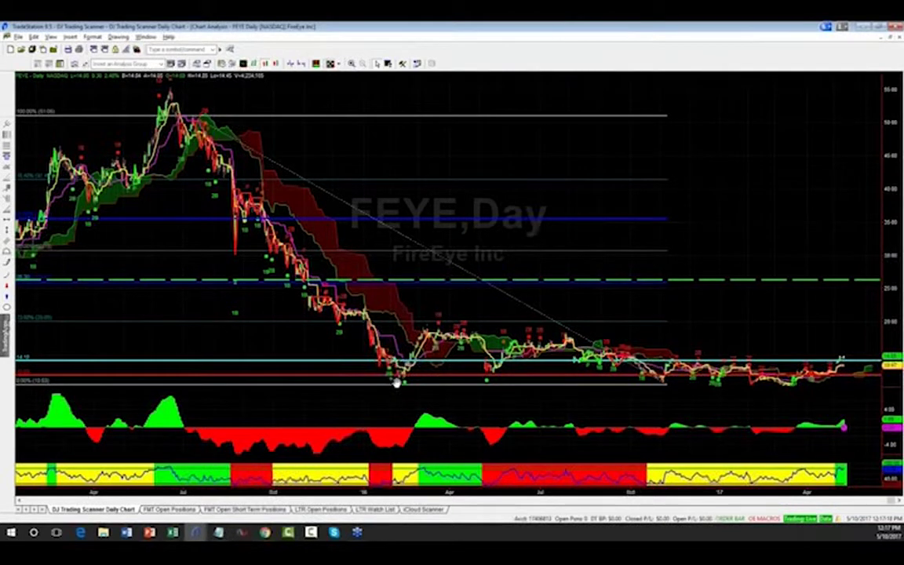
drag(724, 318, 709, 294)
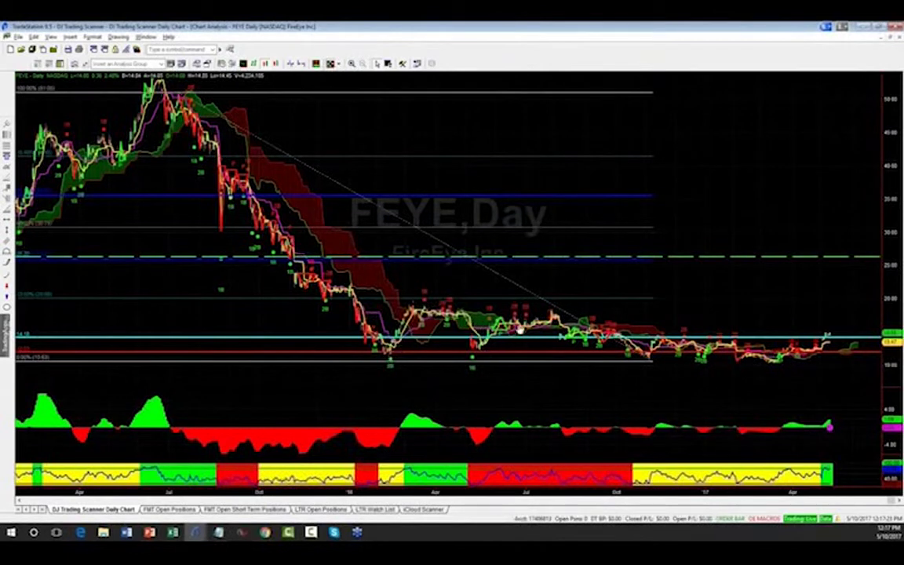
drag(773, 286, 716, 249)
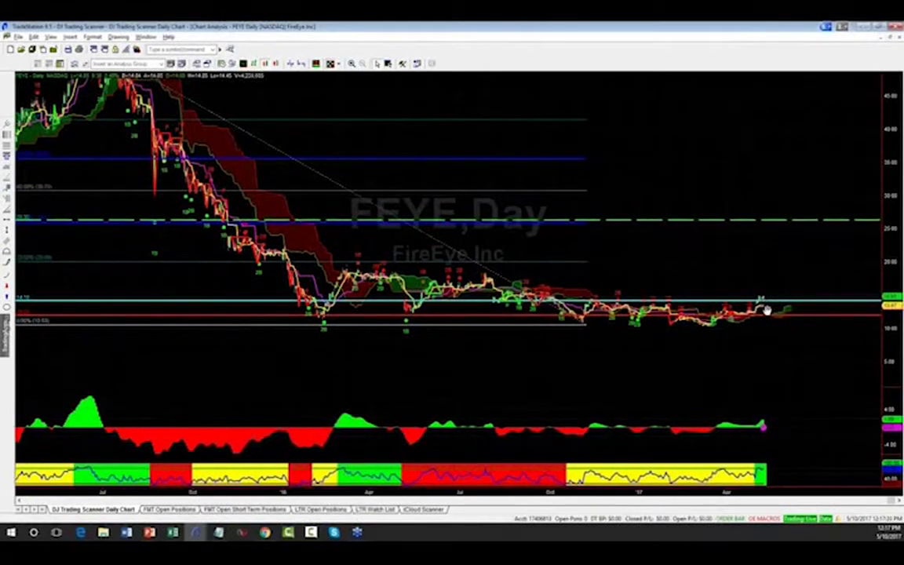
Examine the FEYE daily chart's recent bars against its entry, stop and dashed target lines, stretching the price scale for detail.
click(606, 196)
click(605, 195)
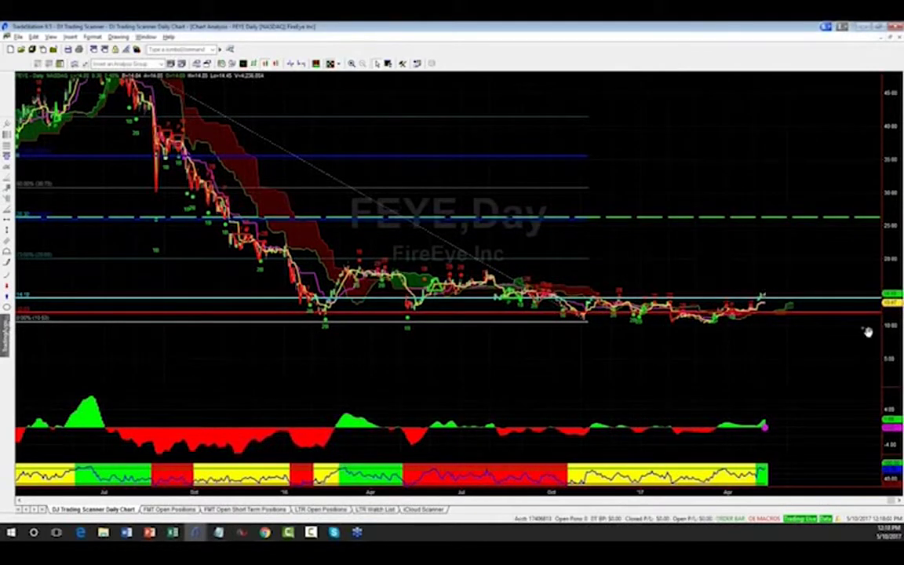
drag(894, 333, 893, 289)
drag(848, 282, 807, 228)
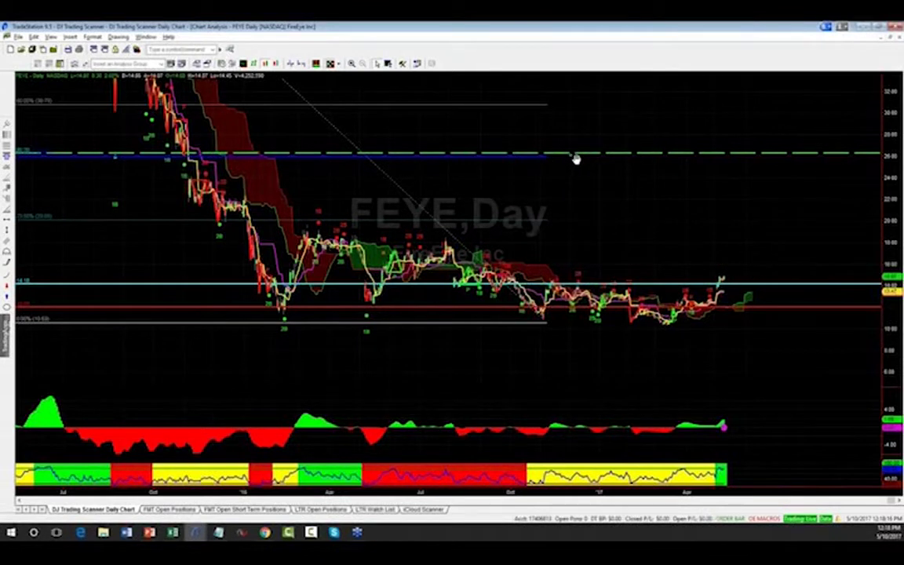
click(786, 203)
scroll(801, 230, up, 3)
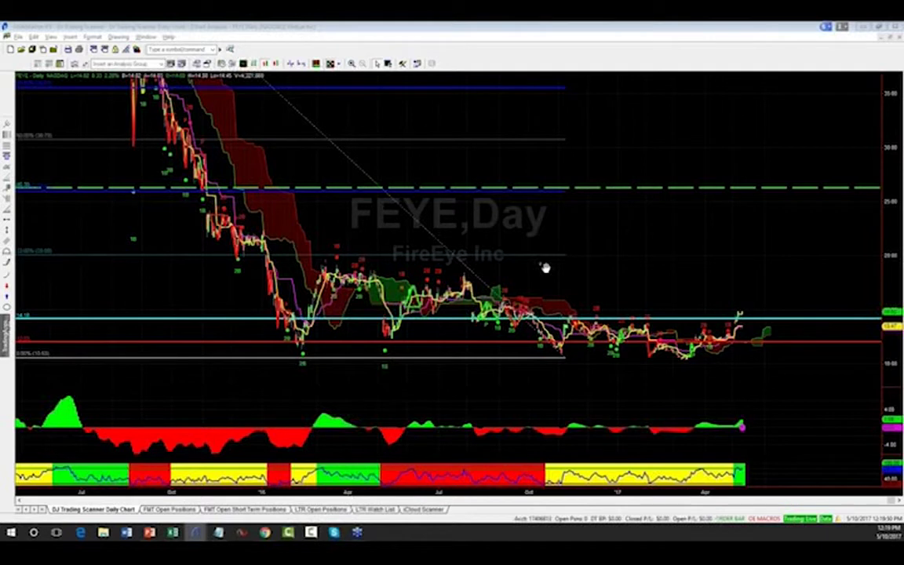
click(607, 255)
drag(609, 255, 620, 251)
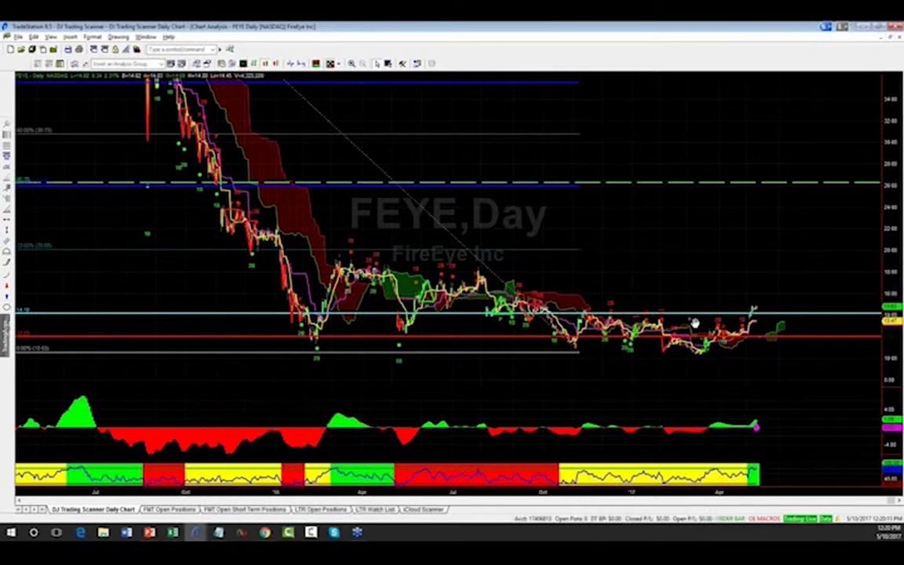
drag(740, 295, 691, 287)
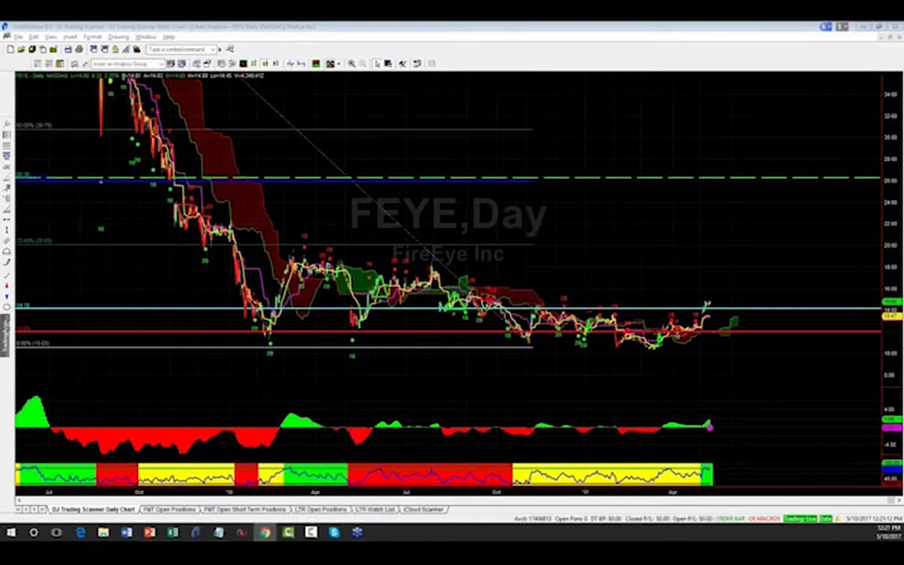
Switch to Chrome and view the XLF Financials holdings page with its spreadsheet export options.
click(265, 532)
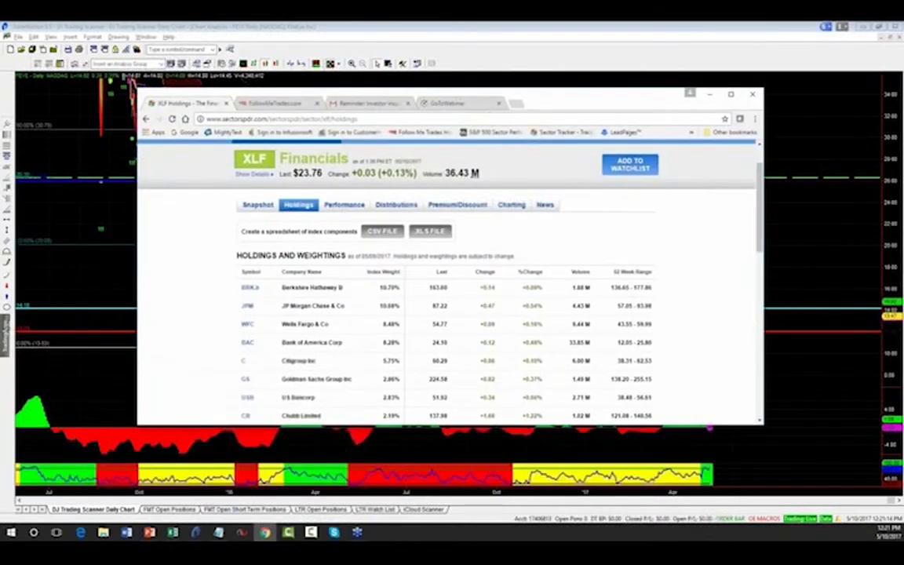
click(730, 95)
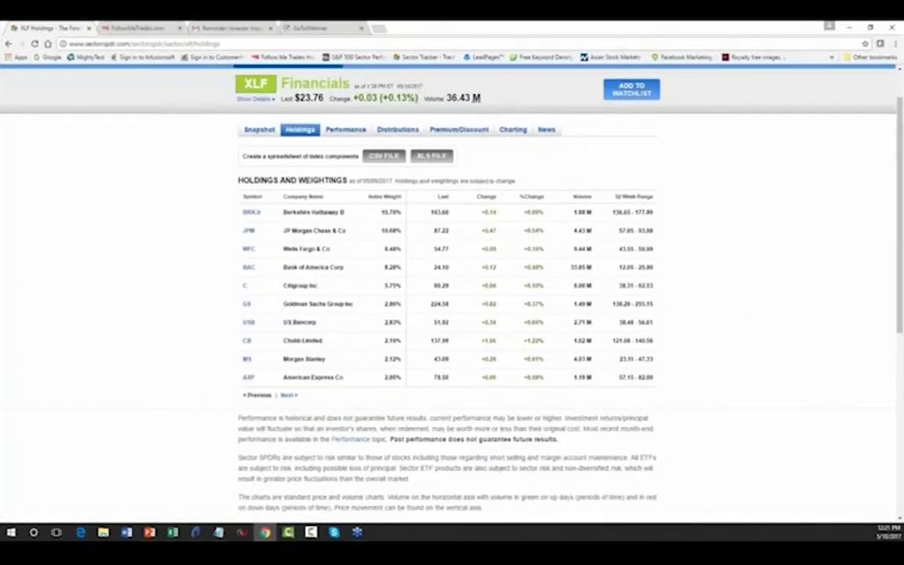
scroll(178, 192, up, 1)
scroll(179, 192, up, 1)
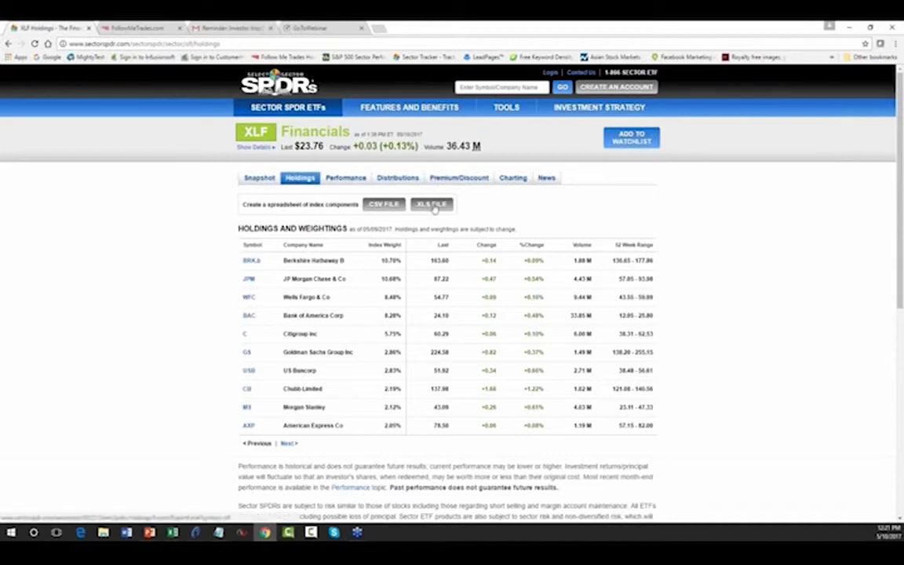
drag(478, 29, 1, 47)
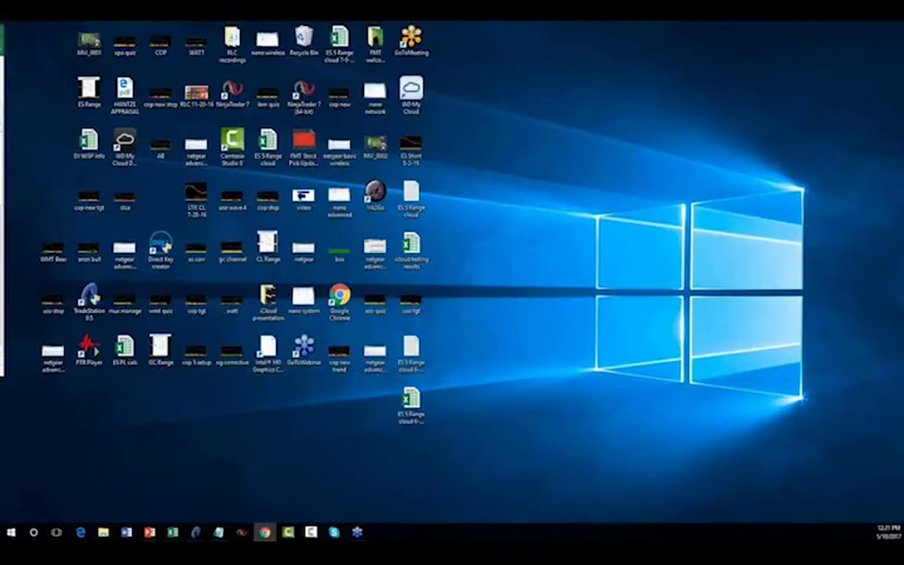
Switch to the holdings-xlk workbook in Excel and look through the complete list of holdings.
key(alt+Tab)
drag(0, 62, 390, 74)
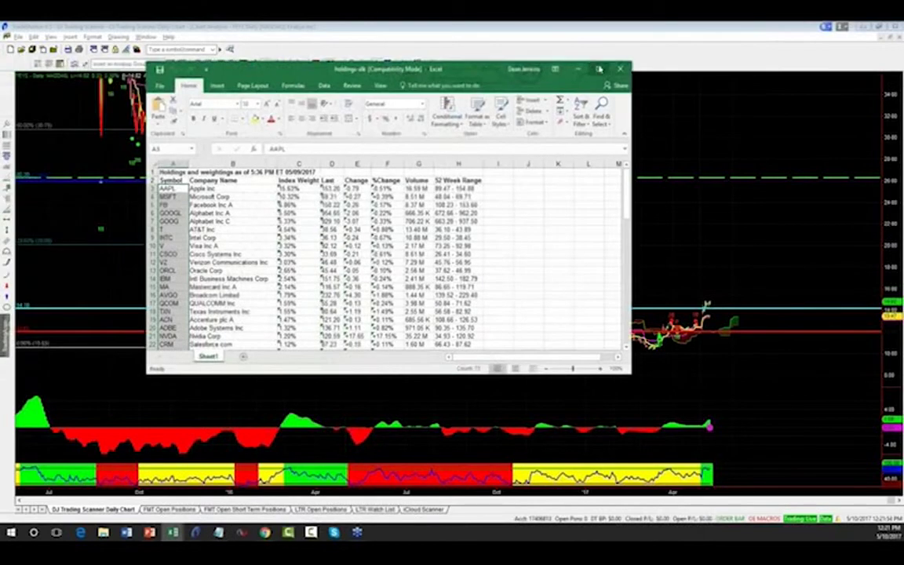
click(599, 69)
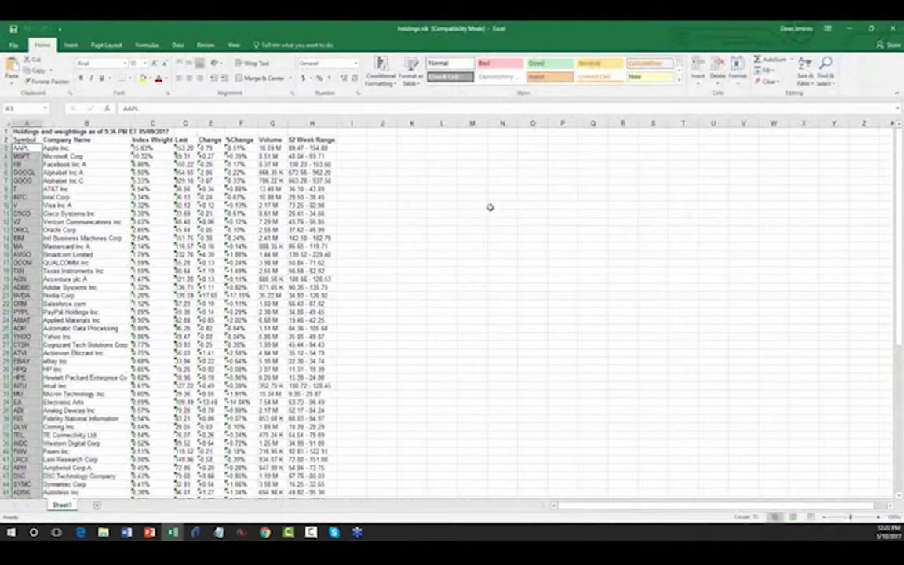
scroll(471, 213, down, 8)
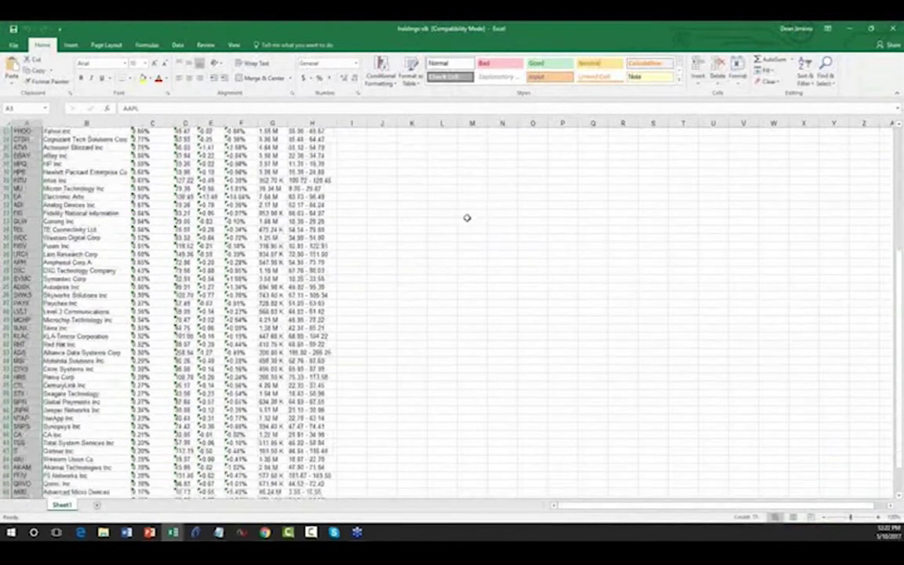
scroll(466, 217, down, 5)
scroll(466, 217, up, 1)
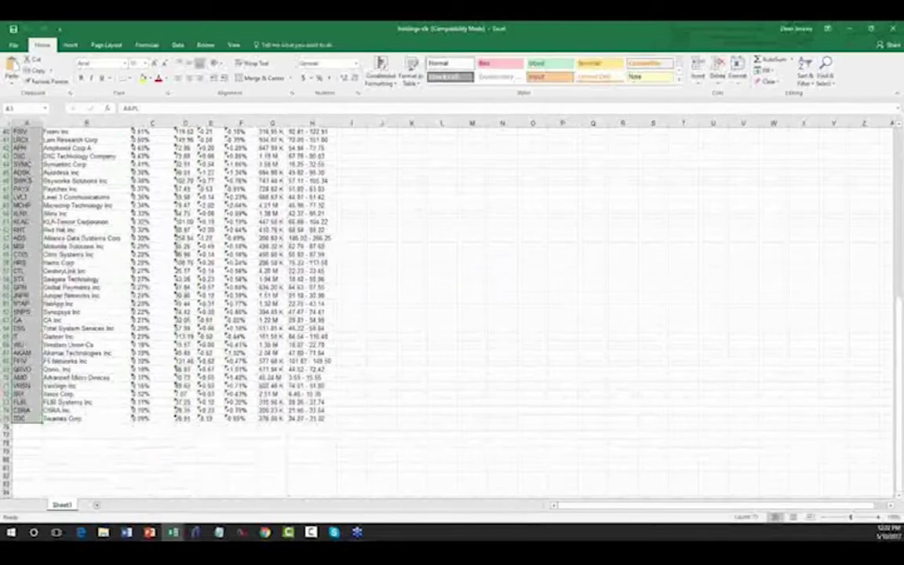
click(850, 28)
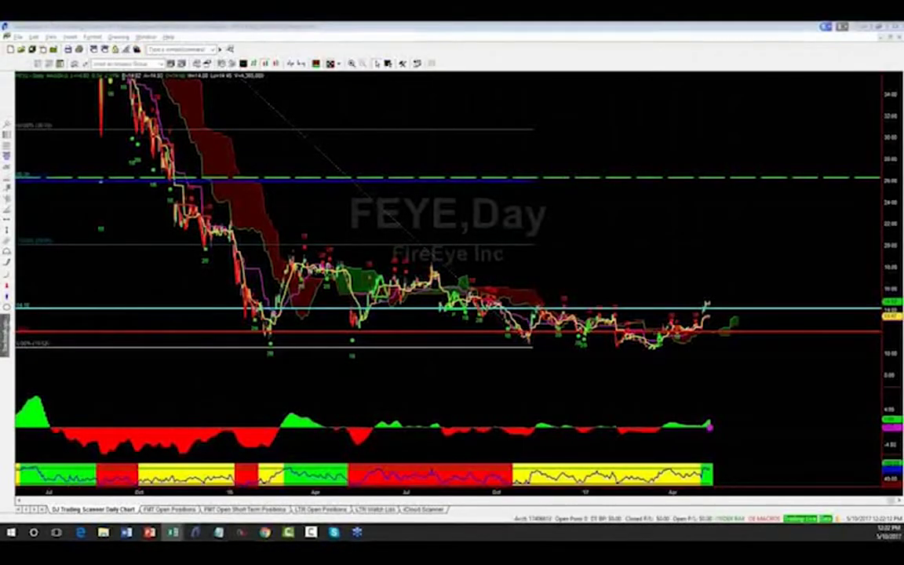
Copy all ticker symbols from AAPL through TDC in column A of the holdings-xlk workbook.
drag(0, 156, 510, 82)
click(730, 81)
scroll(93, 179, down, 10)
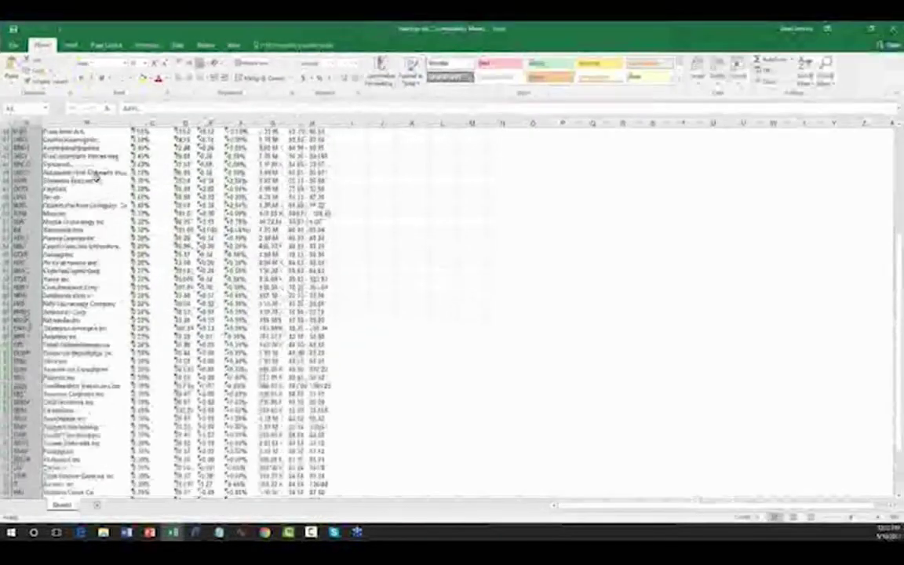
scroll(95, 178, up, 2)
drag(21, 148, 29, 488)
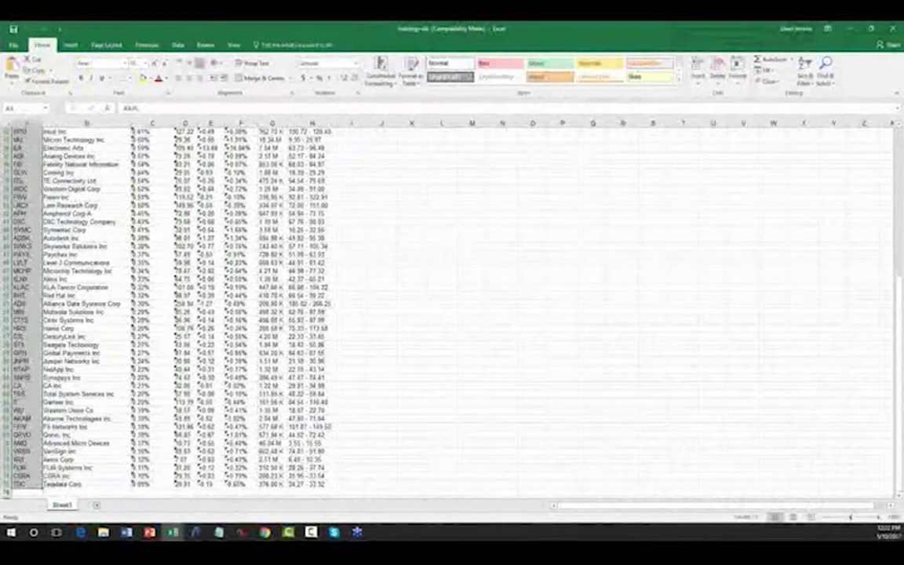
right_click(39, 441)
click(50, 296)
scroll(57, 275, up, 15)
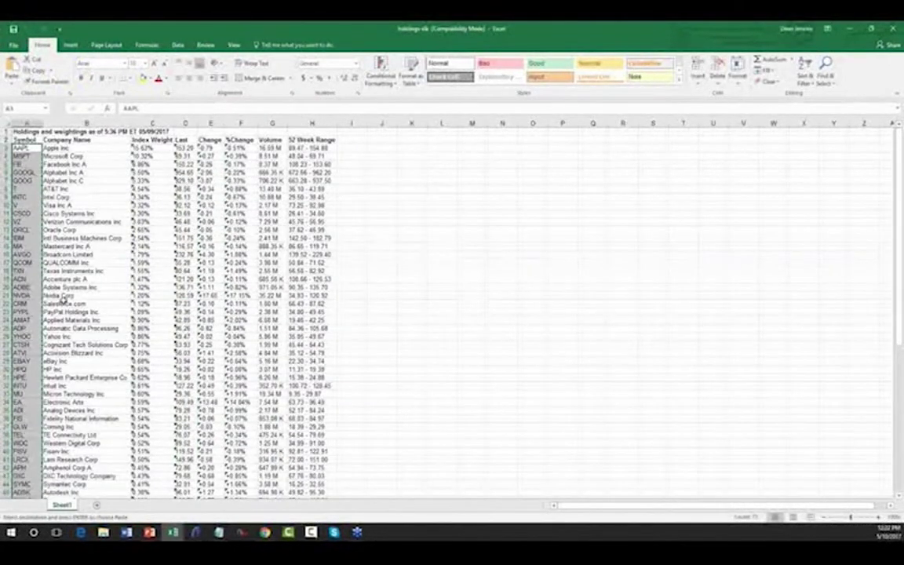
Switch back to TradeStation and delete all existing symbol rows from the iCloud Scanner.
click(850, 29)
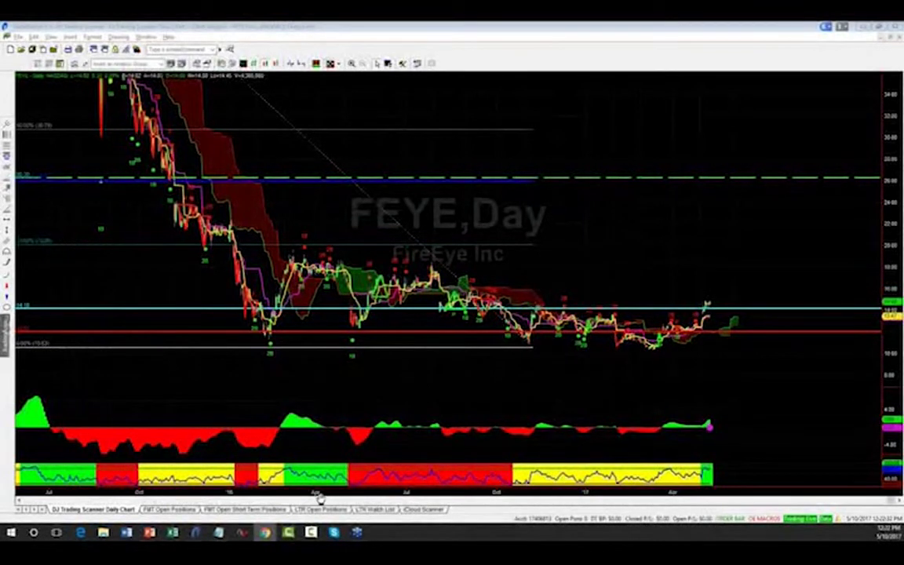
click(409, 510)
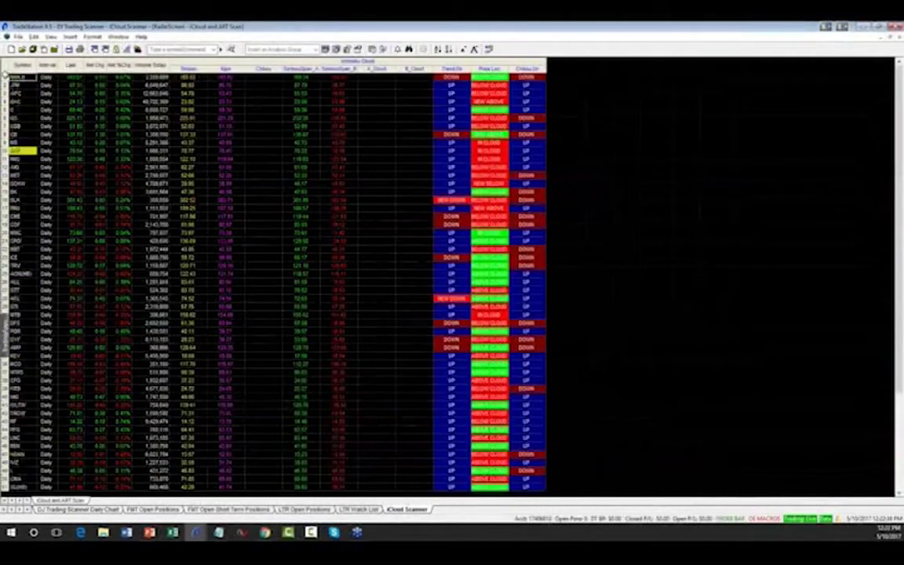
scroll(24, 510, down, 3)
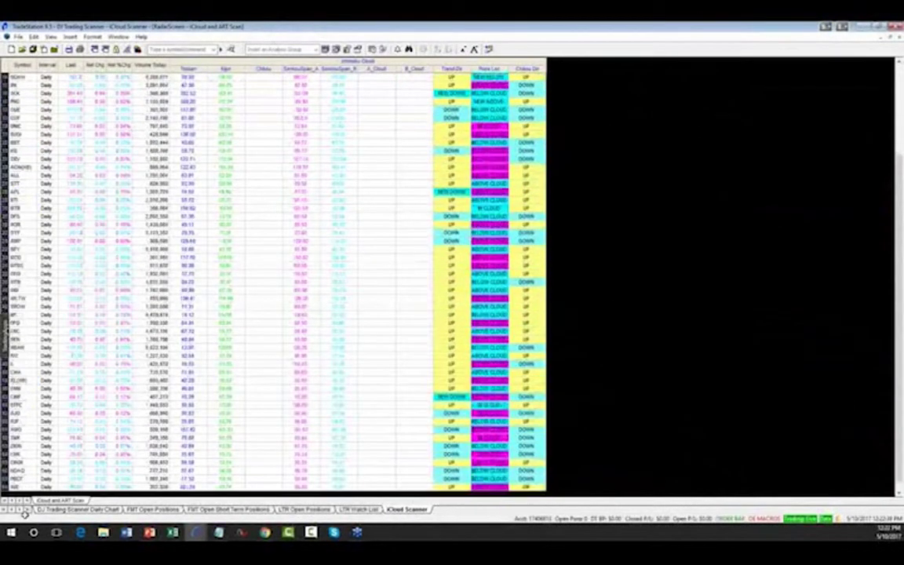
right_click(138, 289)
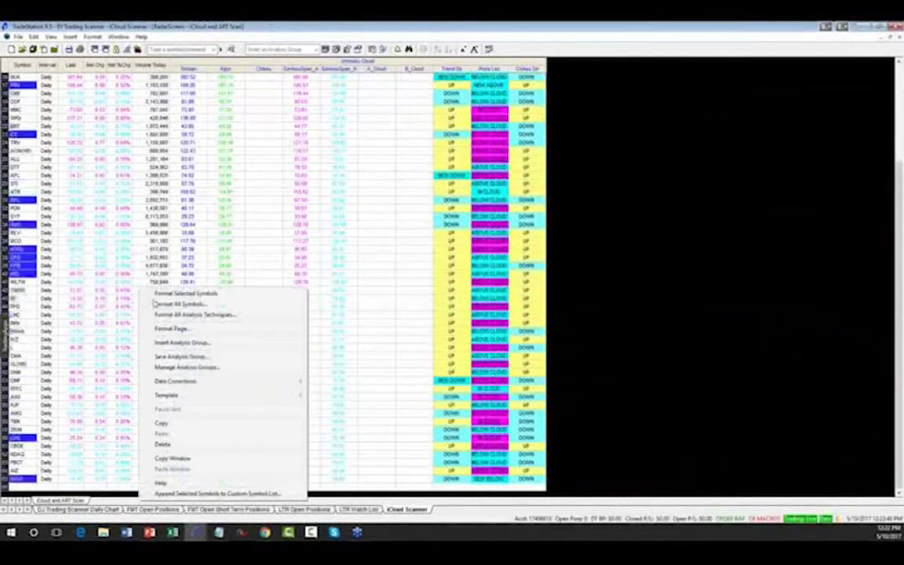
click(171, 445)
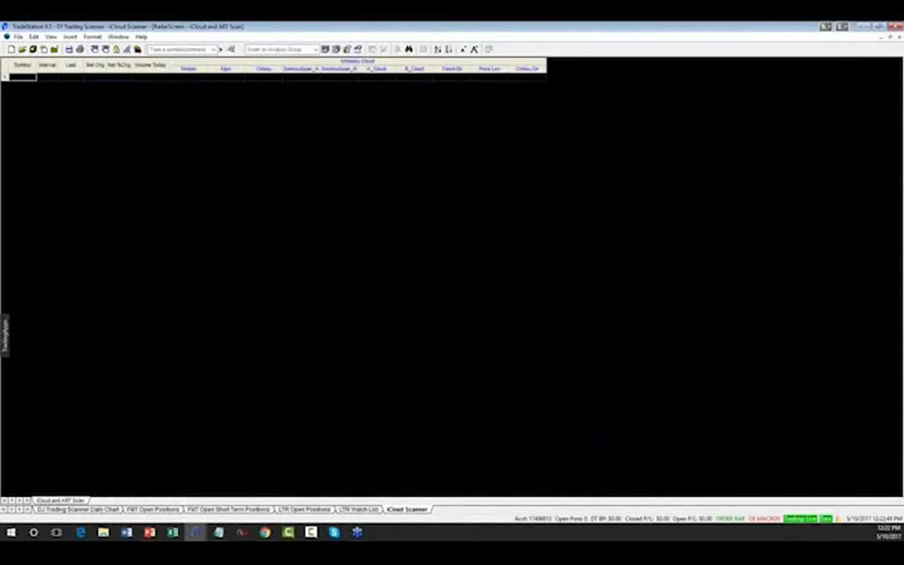
Paste the copied ticker symbols into the first row of the empty iCloud Scanner.
right_click(22, 74)
click(48, 253)
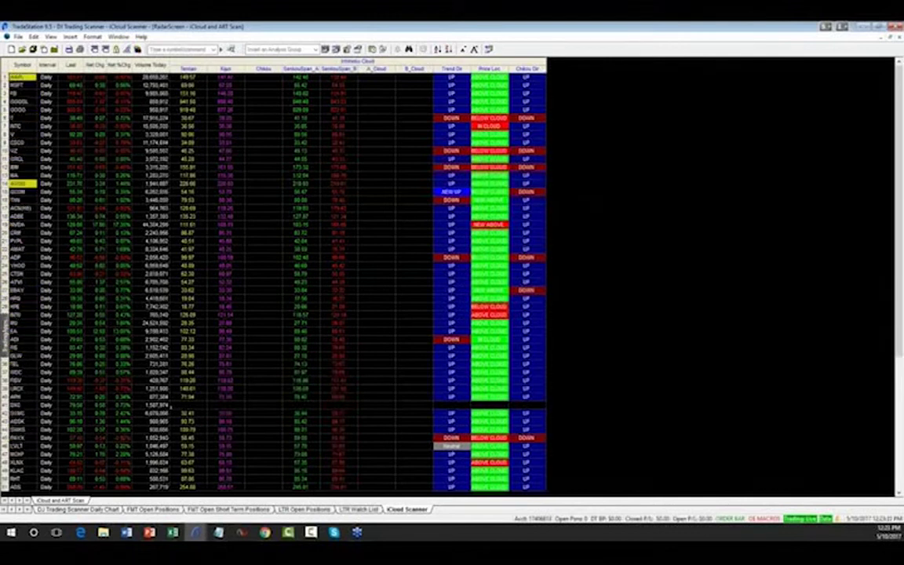
click(173, 533)
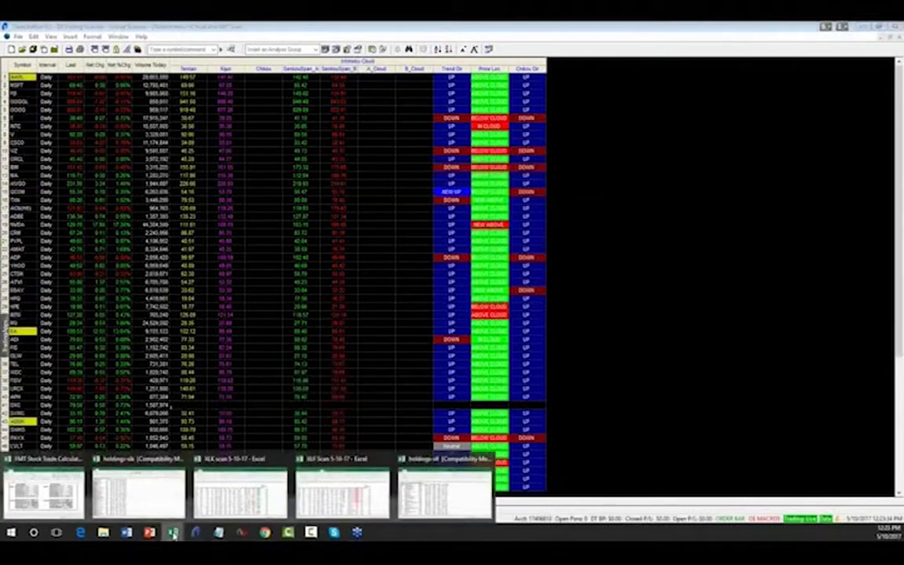
click(599, 275)
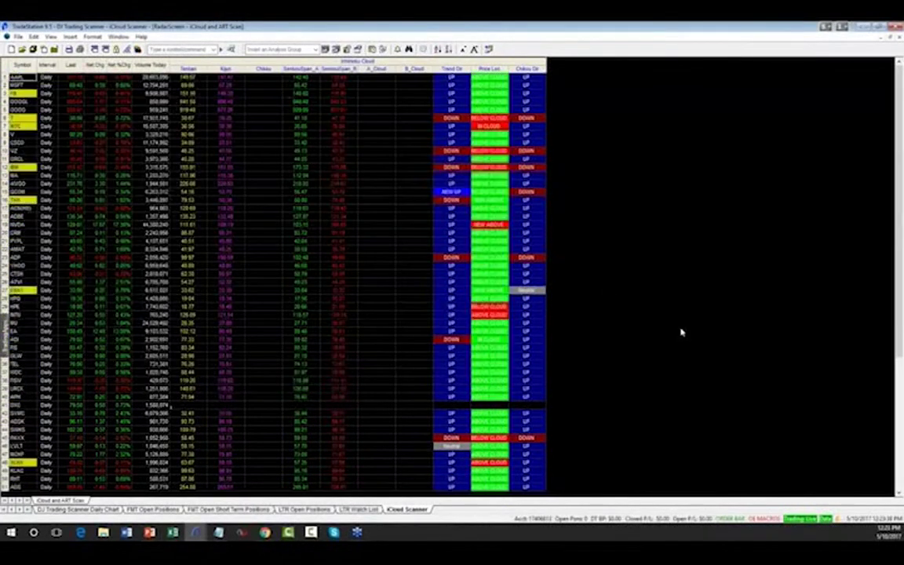
Switch to the XLK scan 5-10-17 workbook in Excel and show it full screen.
click(174, 533)
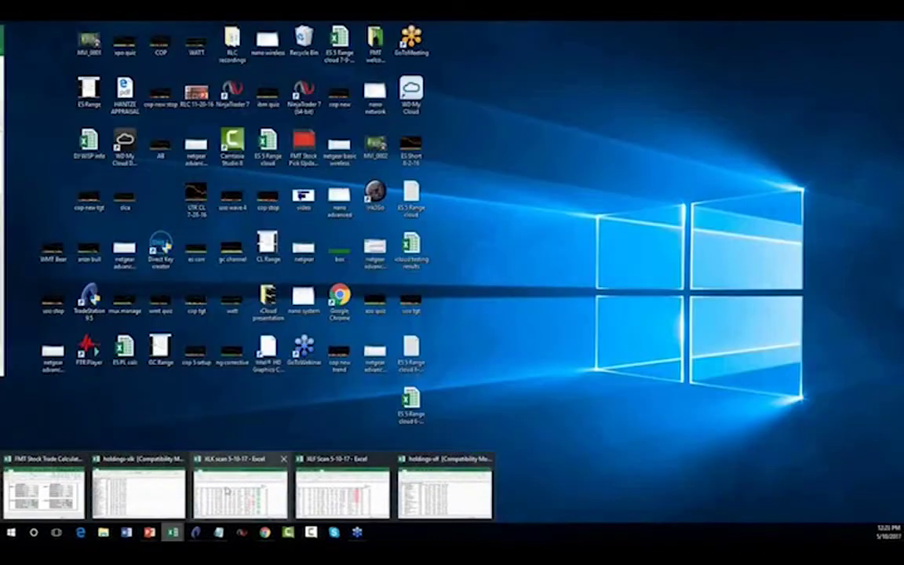
click(226, 491)
drag(0, 77, 341, 79)
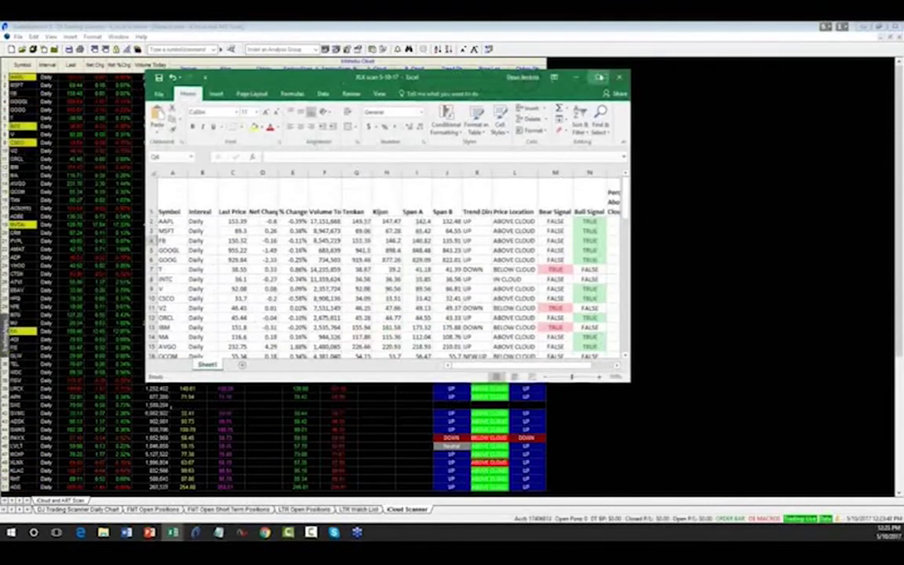
click(598, 77)
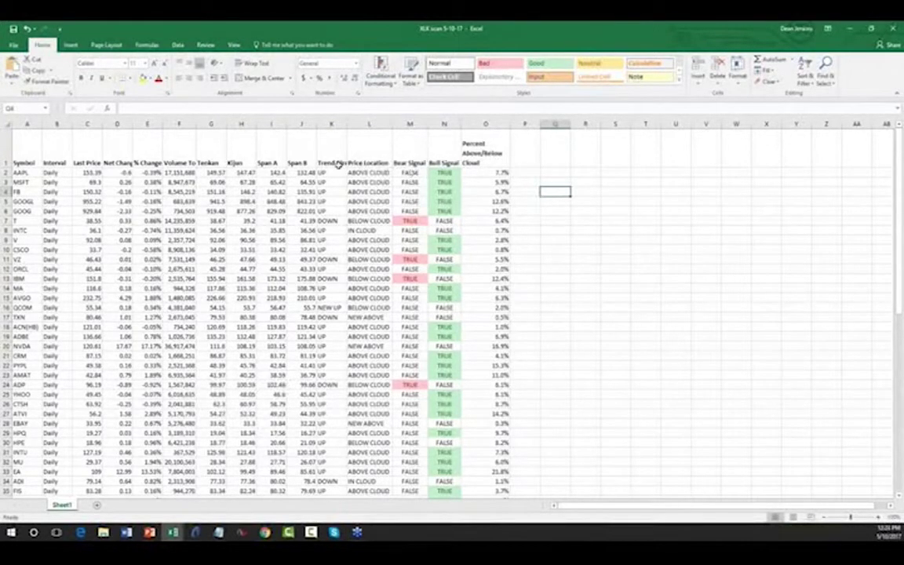
Examine the row 2 entries for Price Location, Bull Signal, Bear Signal and Percent Above/Below Cloud, including their formulas.
click(362, 172)
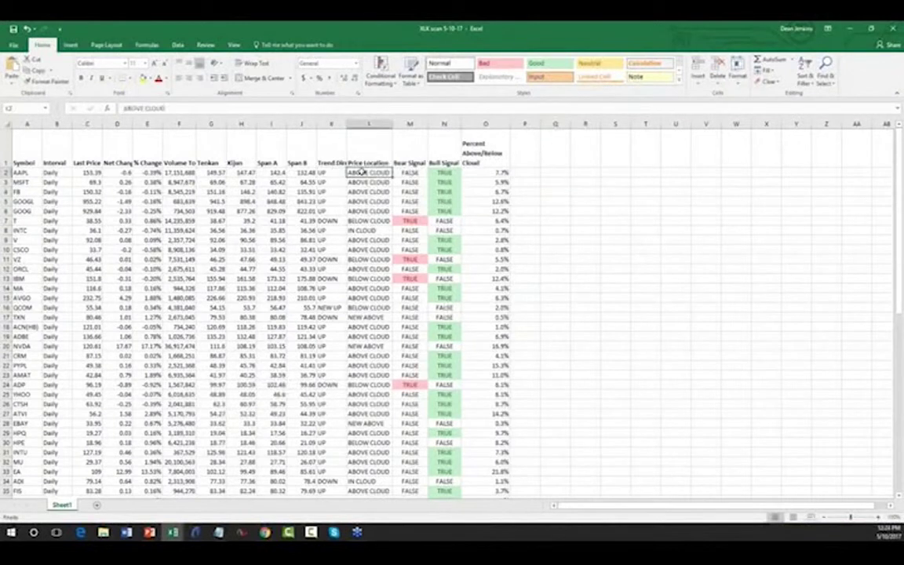
click(445, 172)
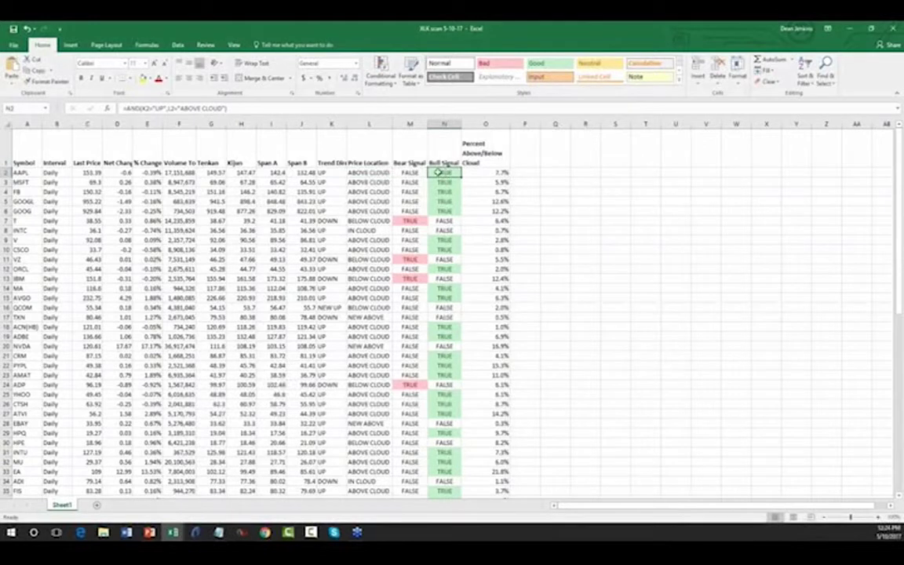
click(409, 172)
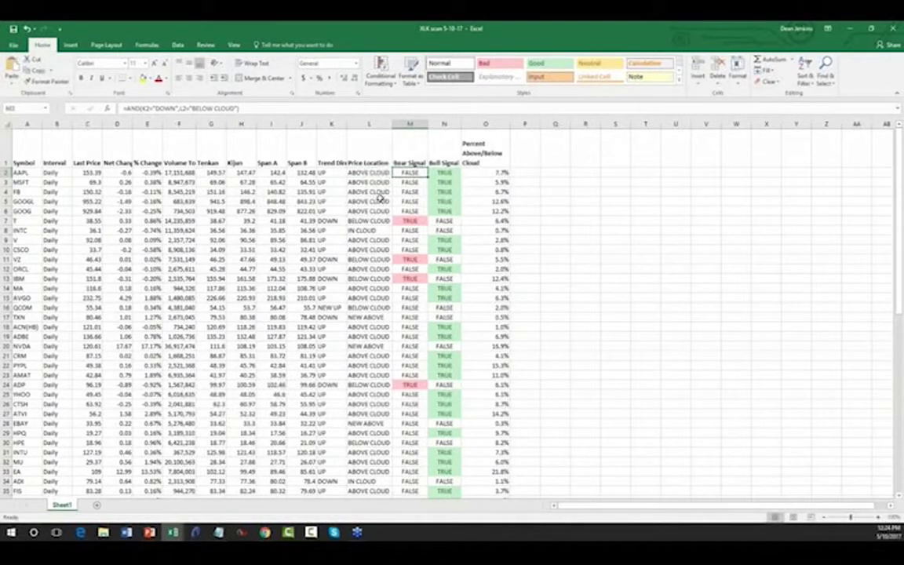
click(476, 172)
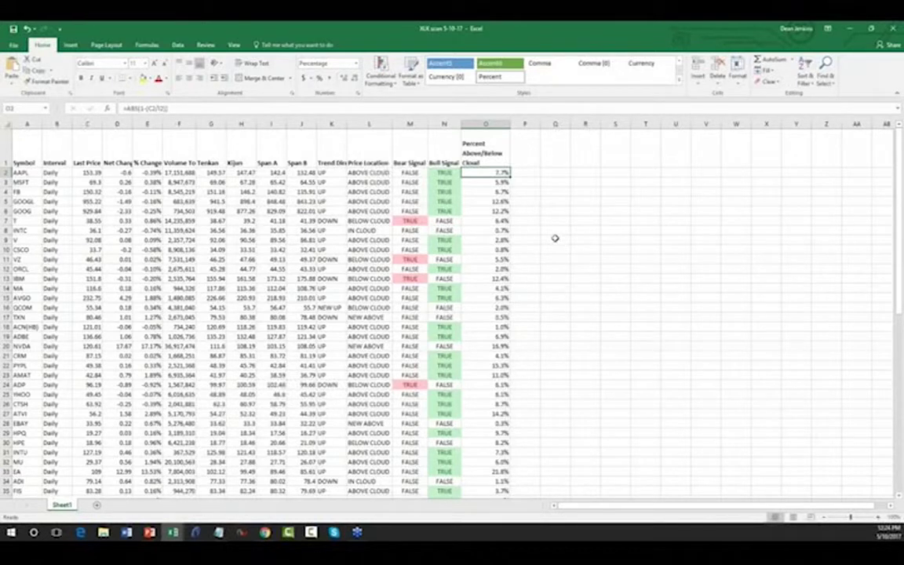
Set up a sort of the whole scan sheet by Bear Signal, ordered Largest to Smallest.
click(8, 124)
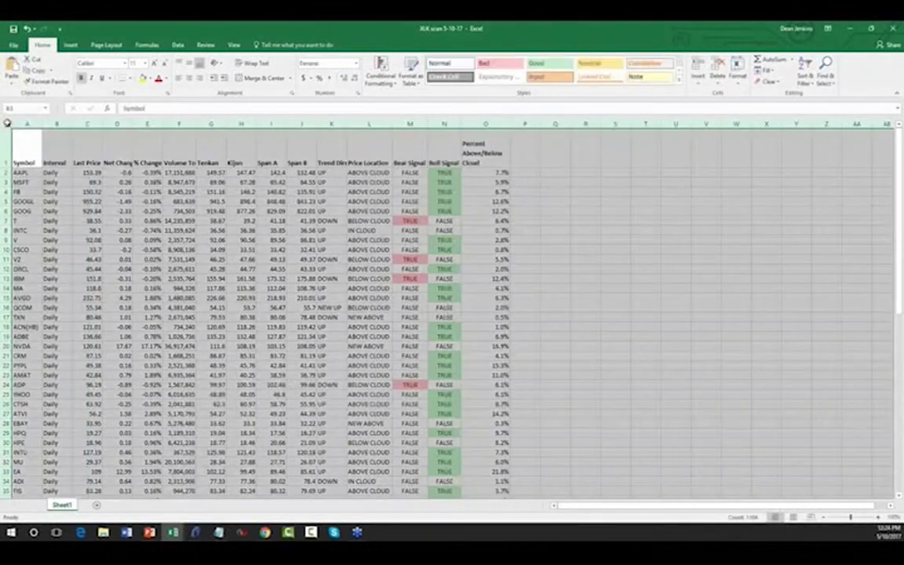
click(177, 45)
click(302, 74)
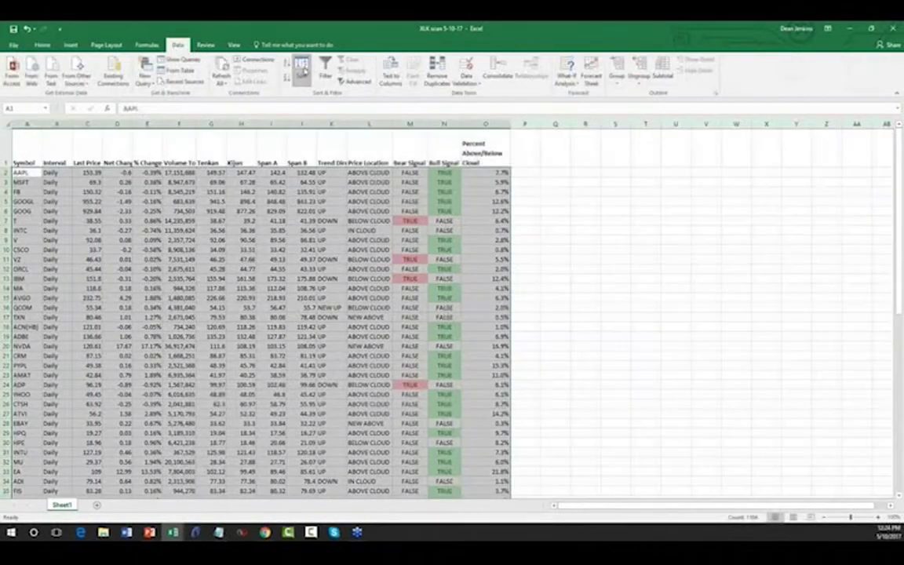
click(297, 147)
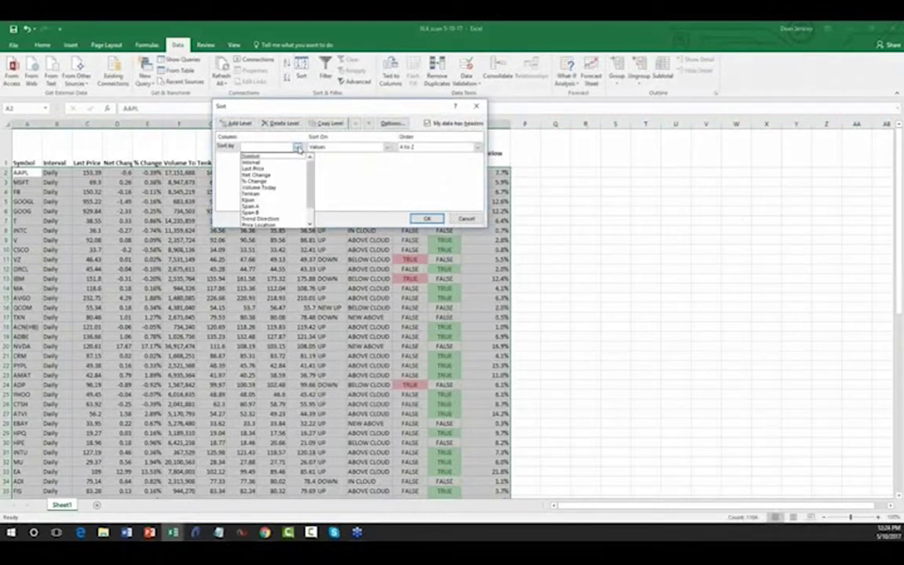
scroll(282, 191, down, 1)
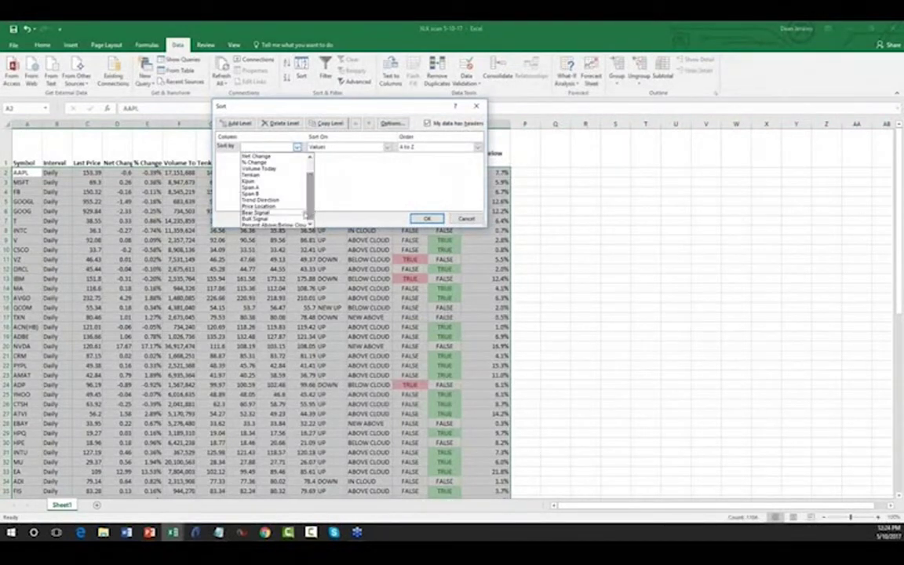
click(288, 215)
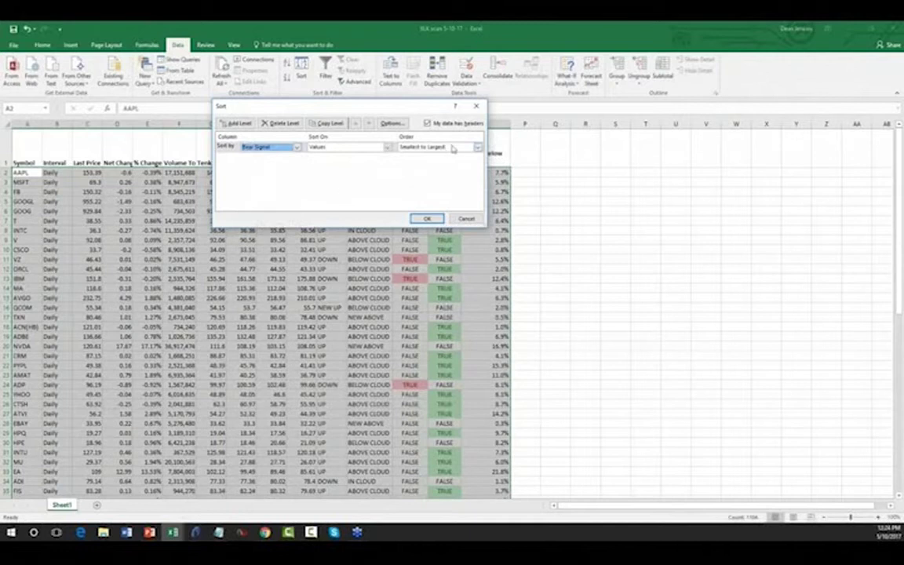
click(478, 147)
click(424, 161)
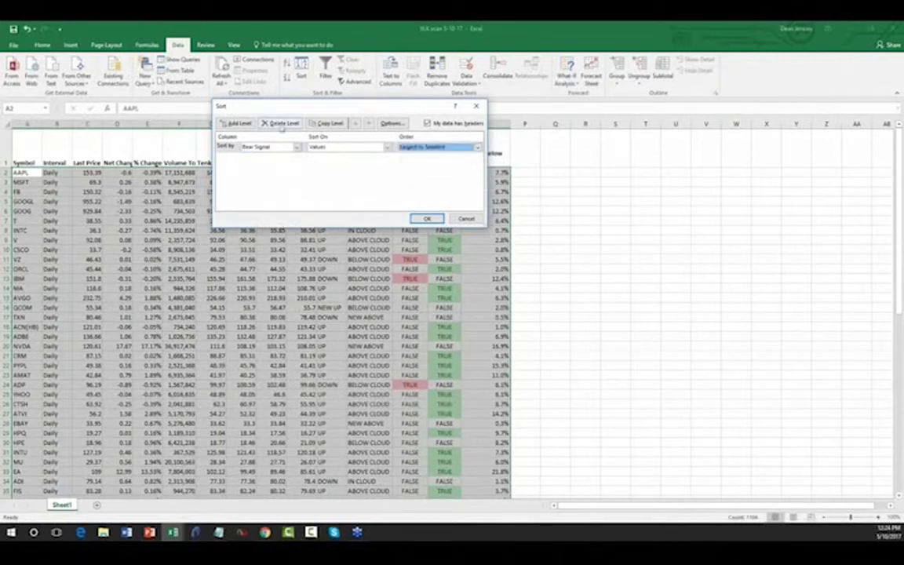
Add a second sort level on Percent Above/Below Cloud, Smallest to Largest, and apply the sort.
click(238, 123)
click(297, 158)
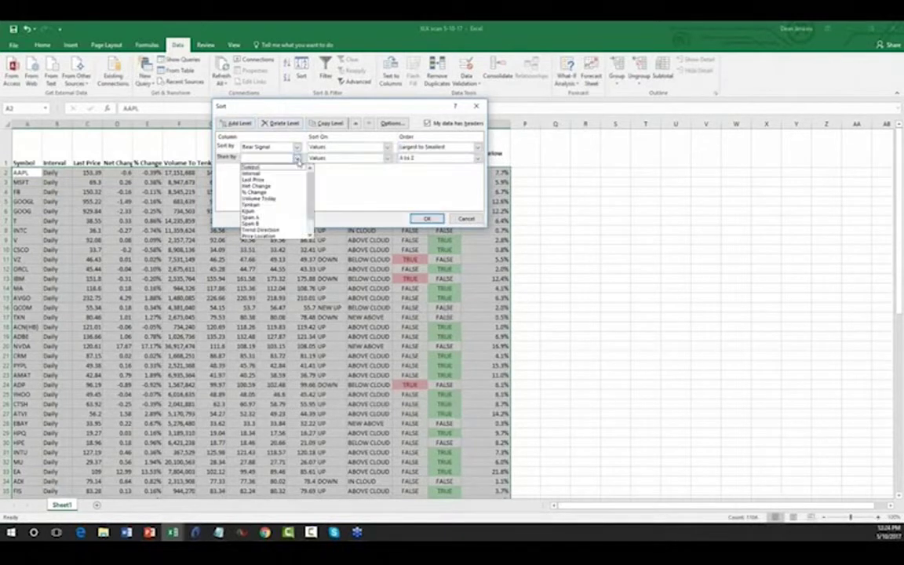
click(290, 237)
click(297, 158)
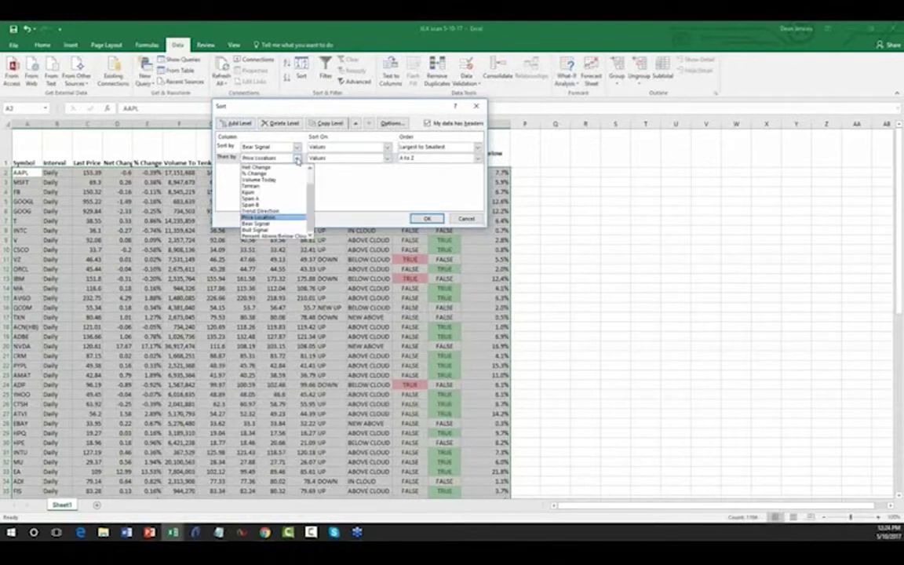
click(263, 219)
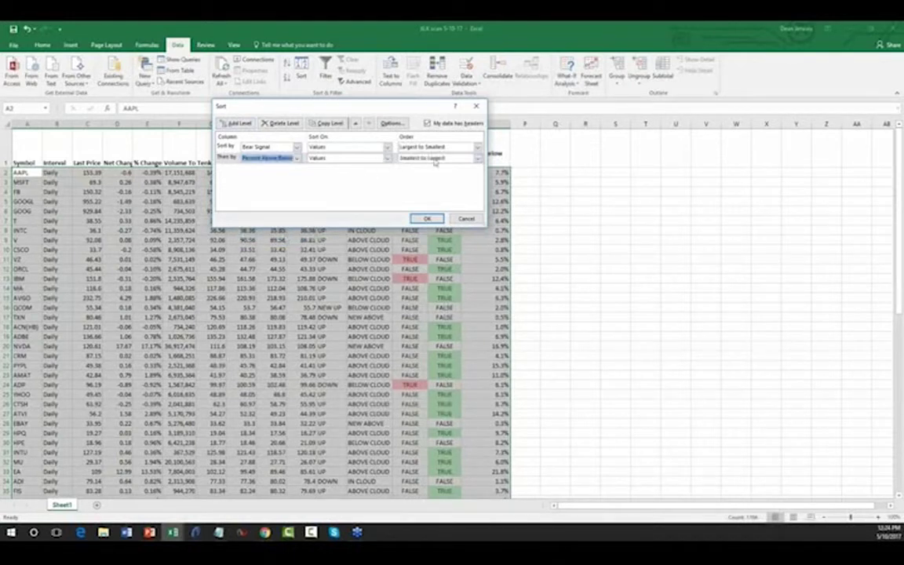
click(426, 219)
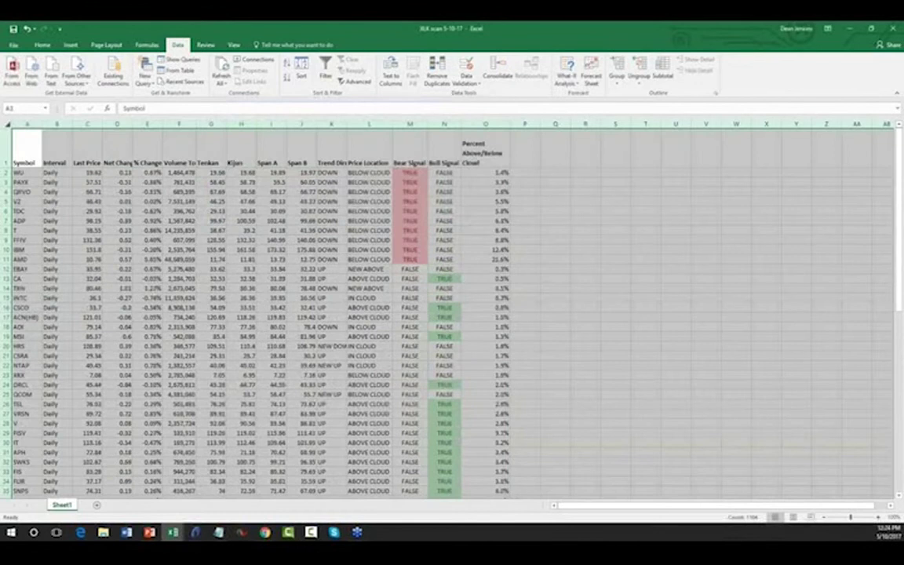
click(536, 196)
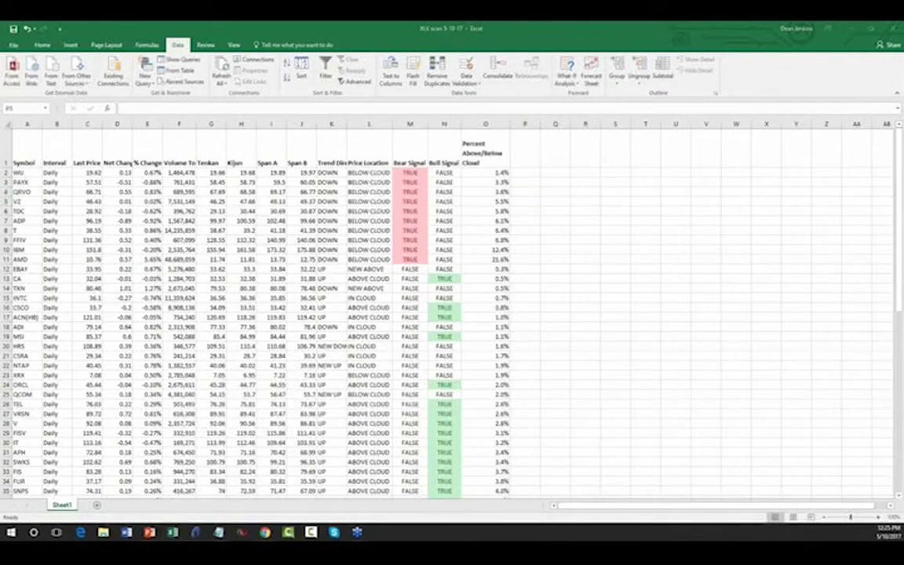
Switch to TradeStation and load the symbol WU in the DJ Trading Scanner Daily Chart workspace.
key(alt+Tab)
click(80, 509)
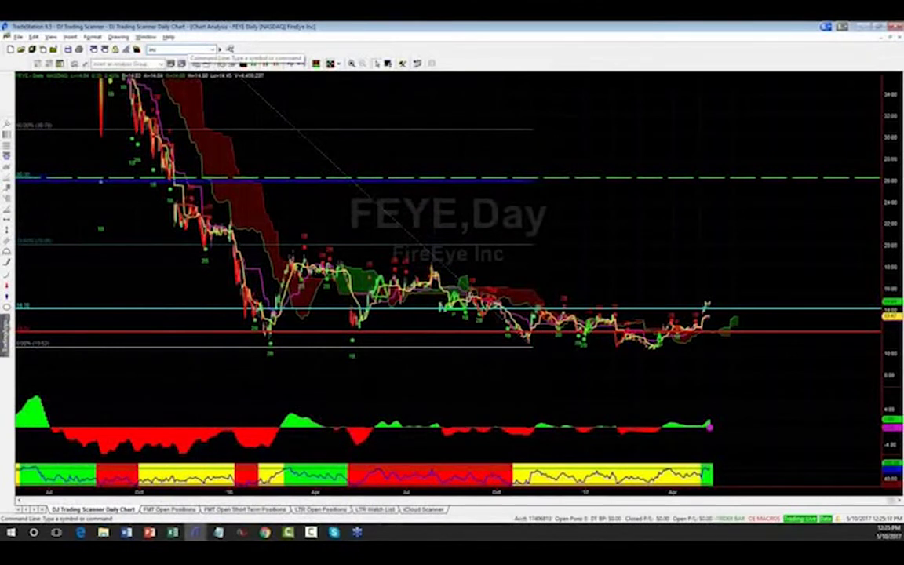
key(Return)
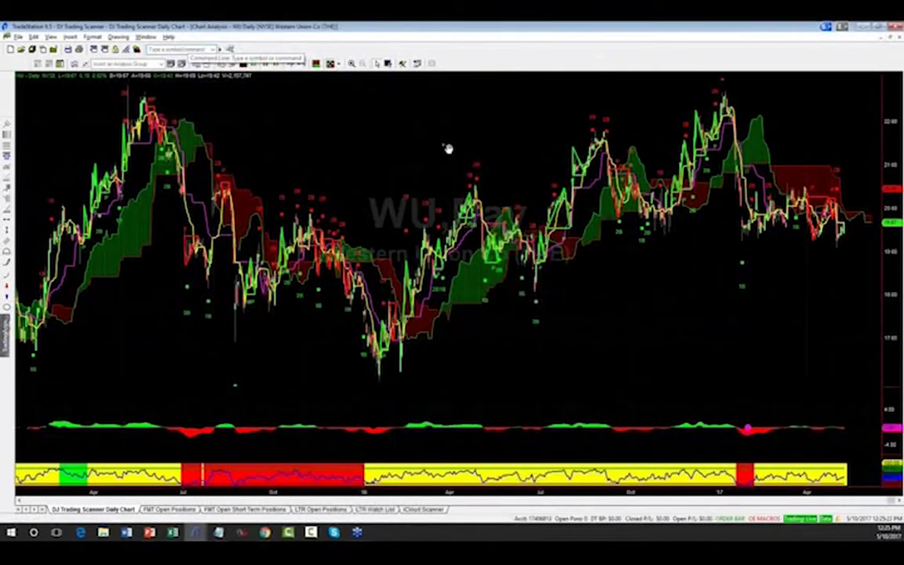
Draw a Fibonacci retracement on the WU daily chart from the low near 16.2 to the high near 22.7.
drag(897, 177, 900, 208)
drag(893, 440, 867, 416)
click(871, 426)
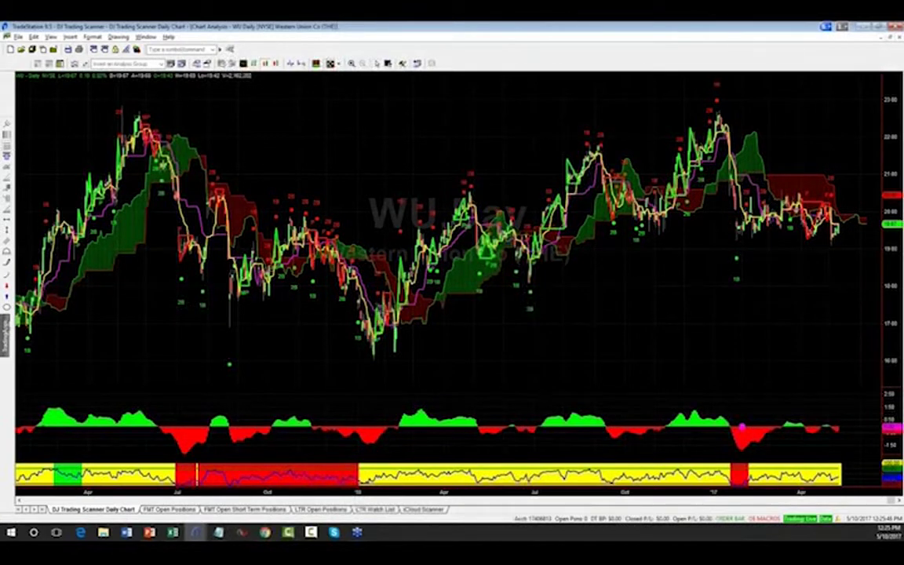
drag(397, 353, 829, 116)
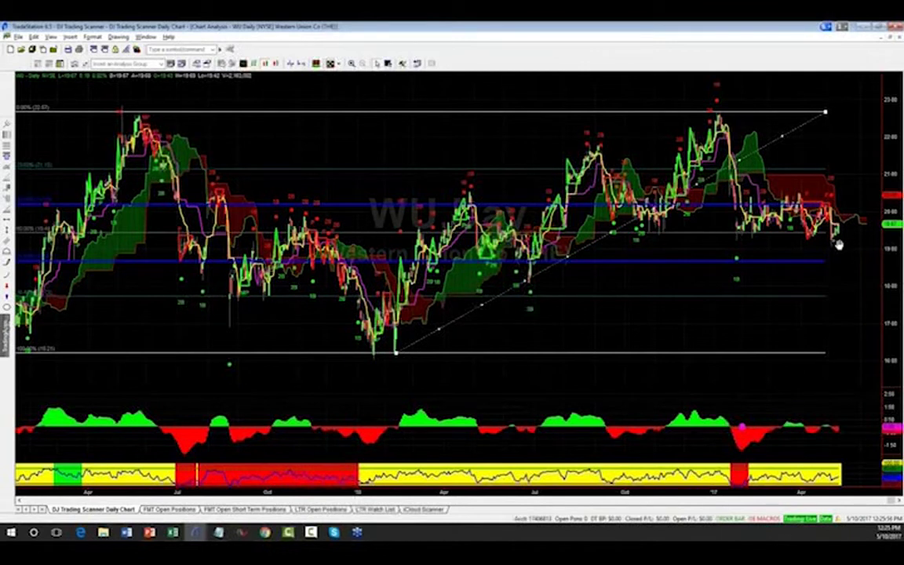
Check the next bear-signal symbol in the Excel scan, then load PAYX in the TradeStation daily chart.
key(alt+Tab)
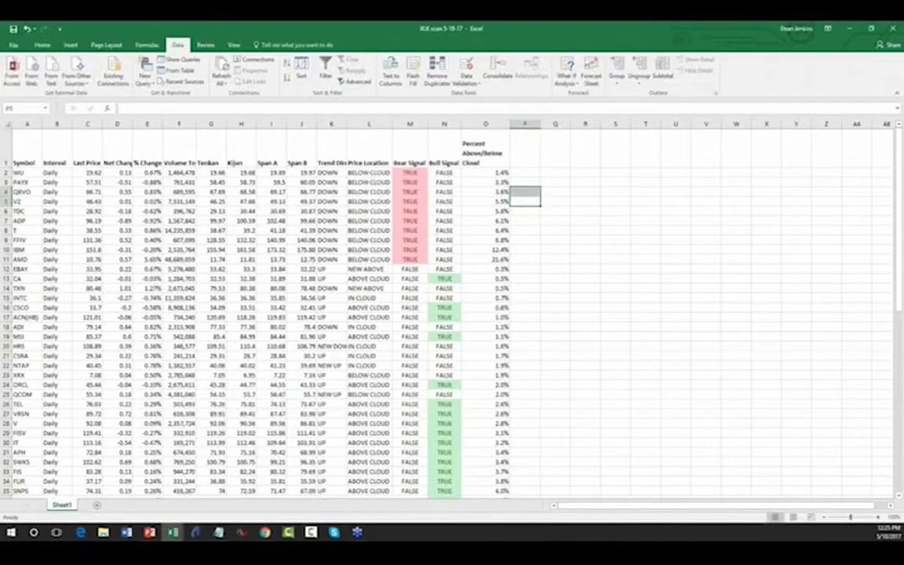
key(alt+Tab)
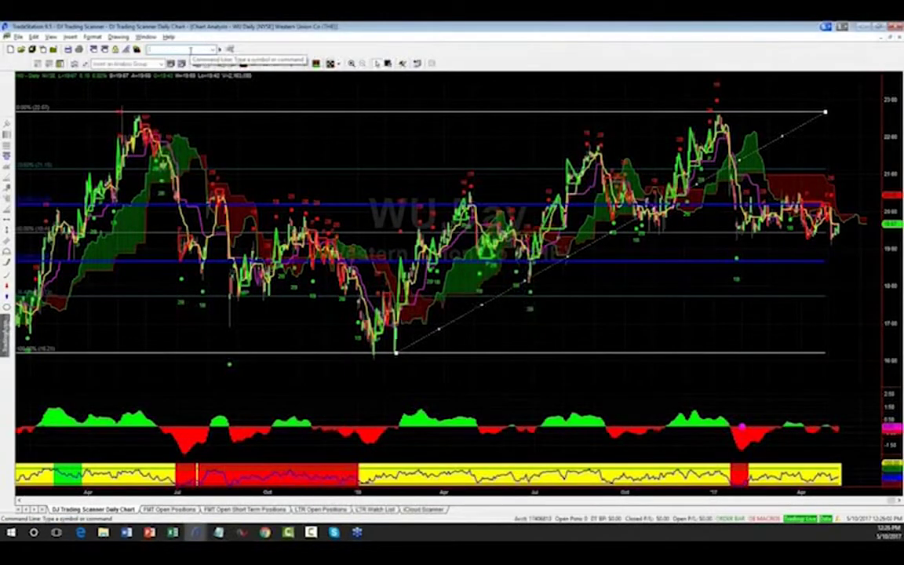
key(Return)
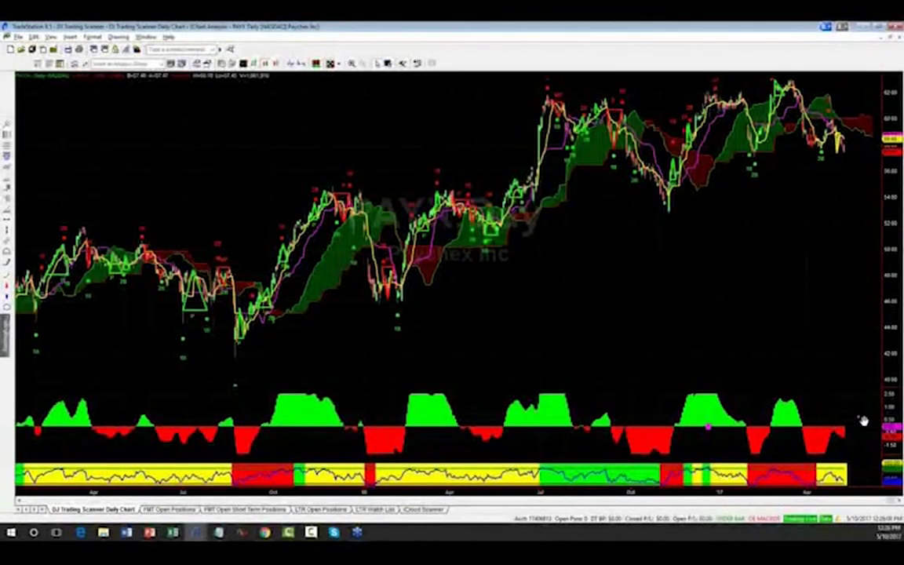
Draw a Fibonacci retracement on the PAYX chart from the major low near 42 to the high near 63.
drag(766, 257, 728, 263)
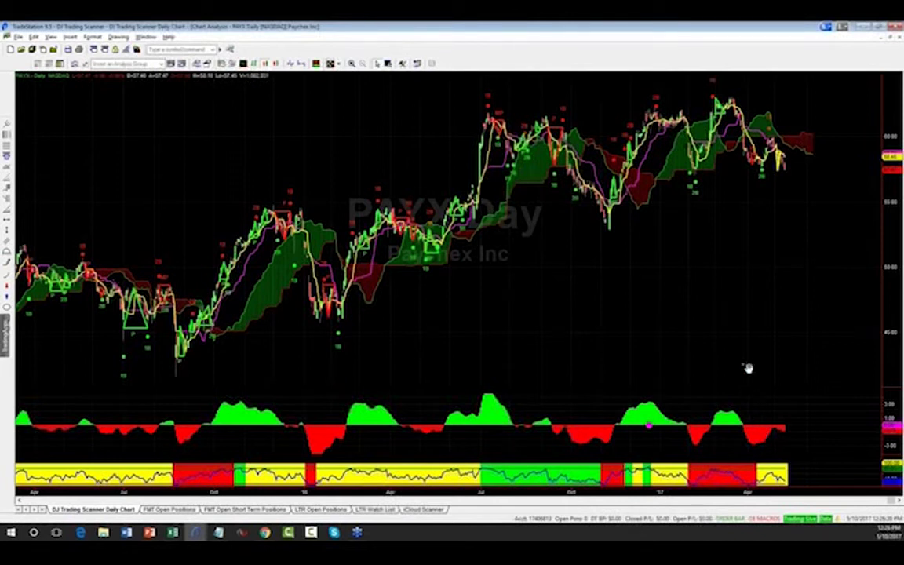
click(7, 148)
mouse_move(177, 376)
mouse_down()
mouse_move(769, 112)
mouse_move(775, 86)
mouse_move(758, 98)
mouse_up()
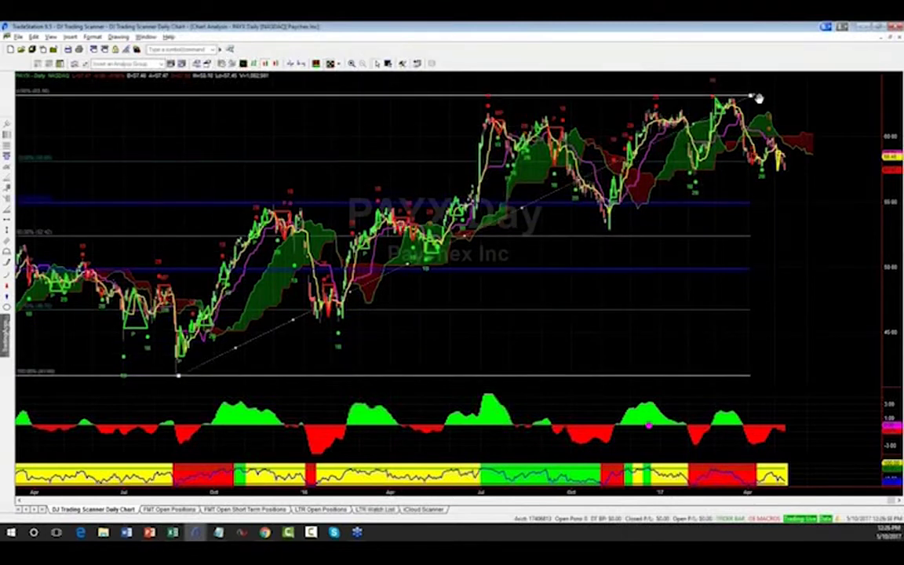
Place horizontal lines on the PAYX chart at about 54.9, on the upper blue retracement level, and at about 57.4, near the latest price.
drag(815, 221, 776, 221)
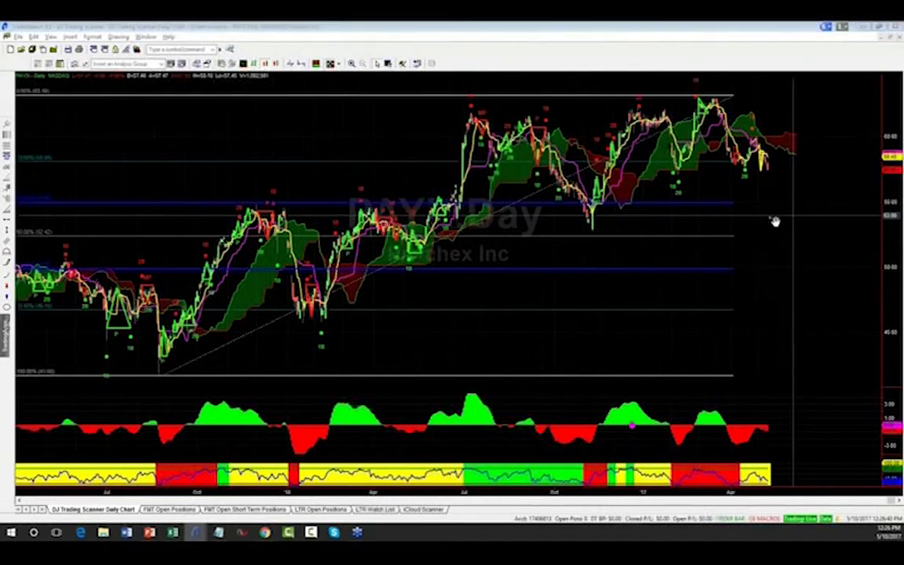
scroll(753, 216, down, 4)
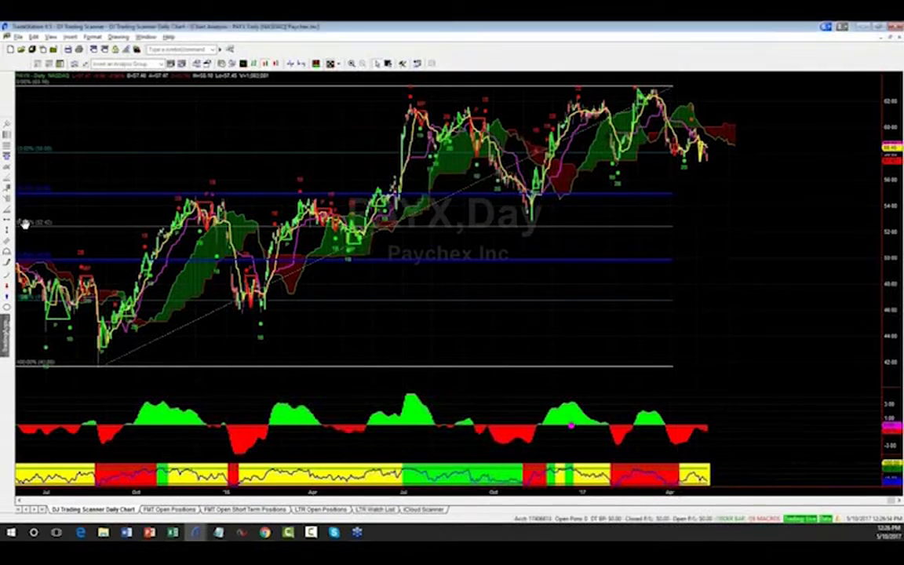
drag(722, 214, 722, 195)
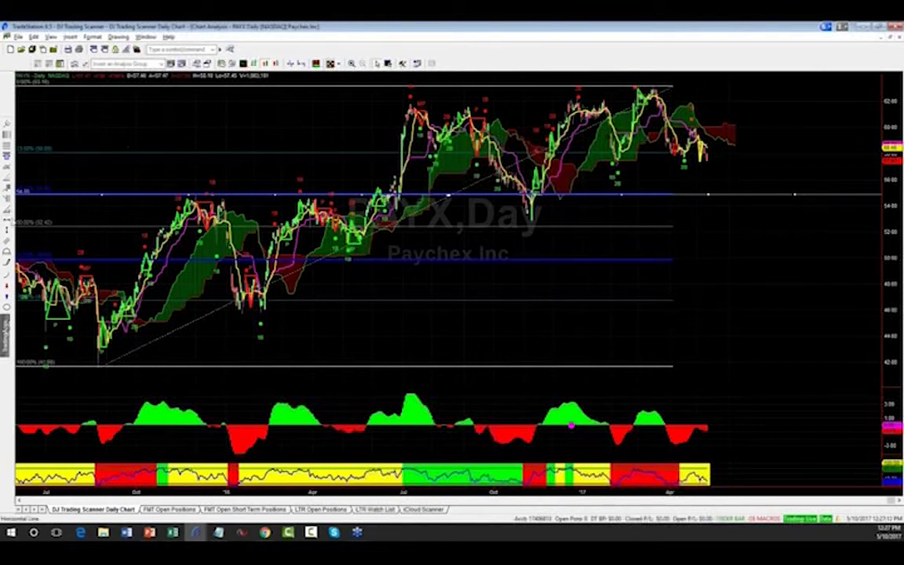
drag(733, 165, 722, 162)
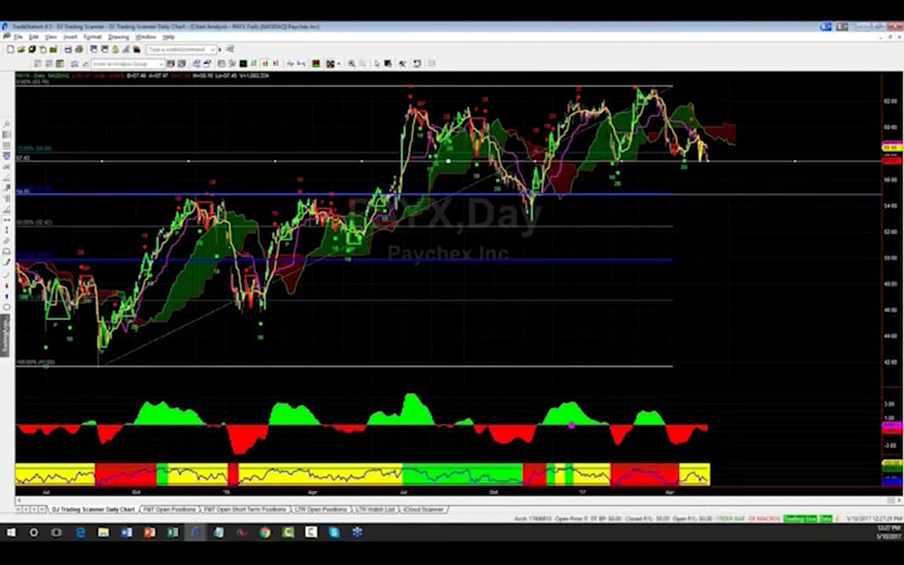
Widen the bar spacing of the PAYX chart and add a horizontal line at about 60.4.
click(302, 65)
click(302, 65)
click(542, 122)
click(448, 123)
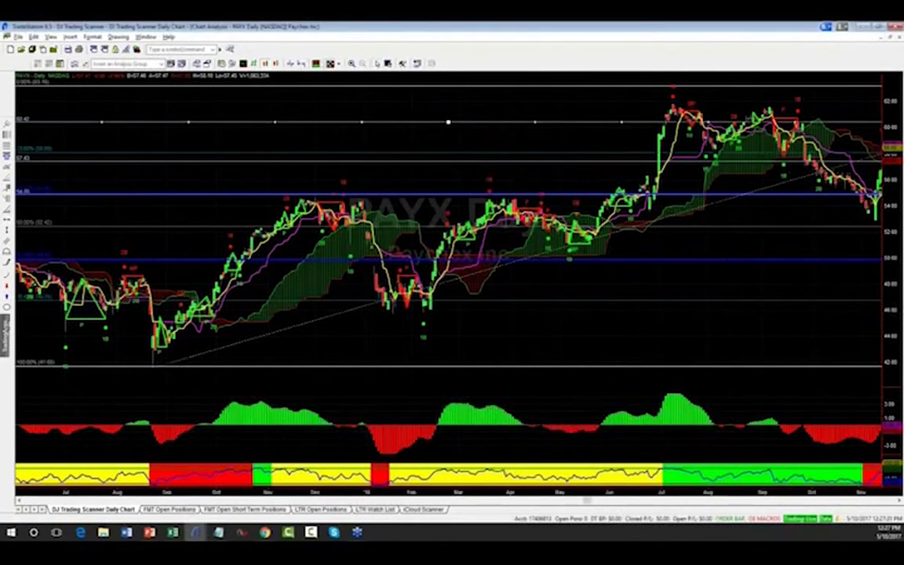
drag(604, 99, 149, 115)
drag(791, 230, 747, 236)
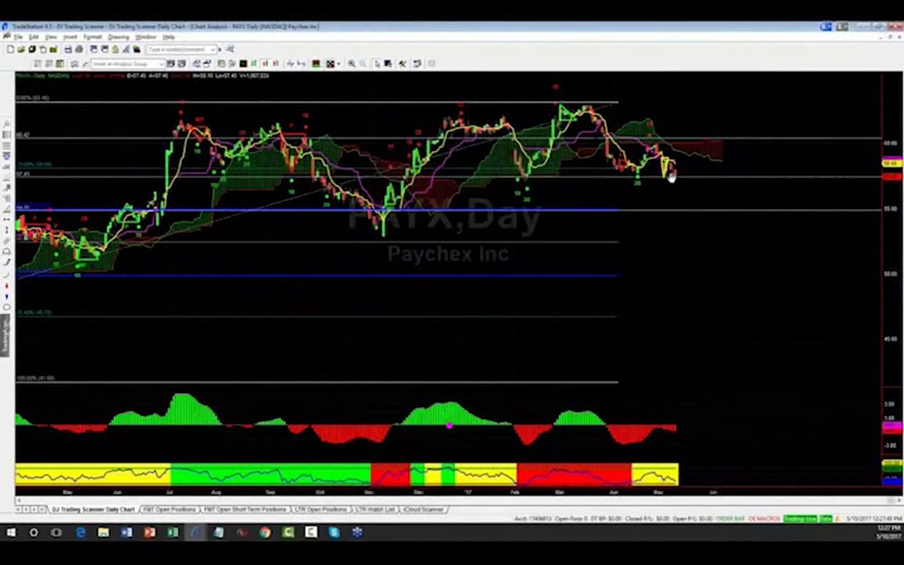
Move the top horizontal line on the PAYX chart to about 58.9 and the line at the latest price to about 57.3.
click(735, 142)
drag(736, 146, 722, 160)
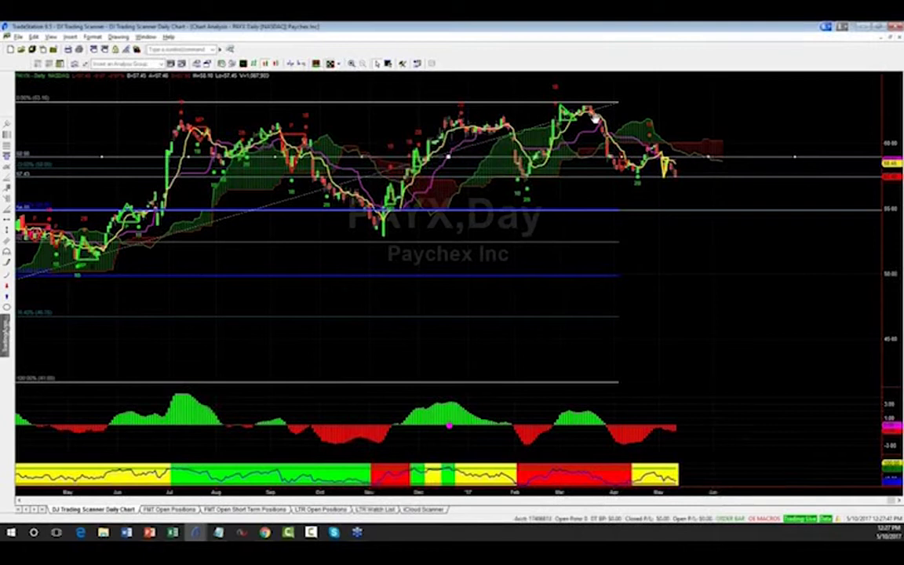
click(689, 180)
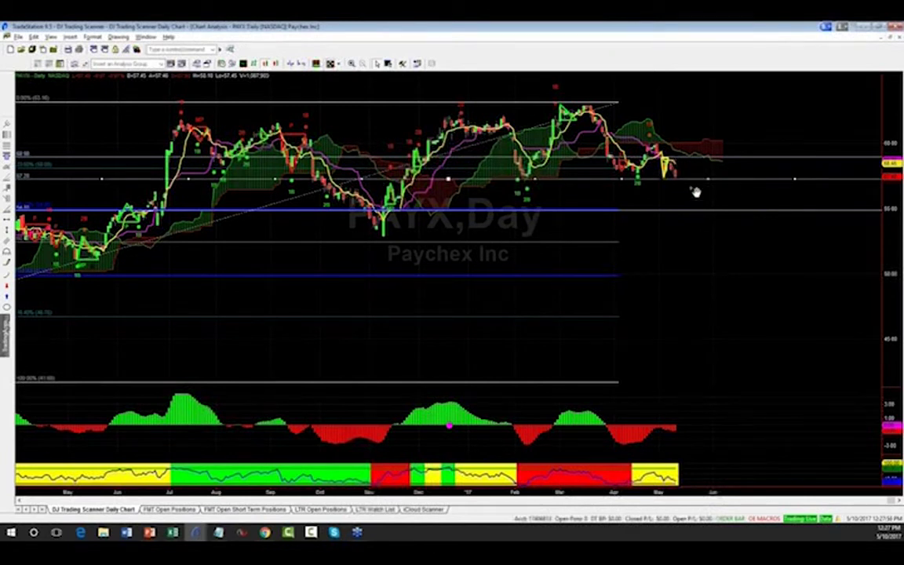
Examine the recent PAYX price action against the horizontal lines with a stretched price scale and tighter bar spacing.
drag(900, 289, 900, 258)
drag(837, 240, 769, 292)
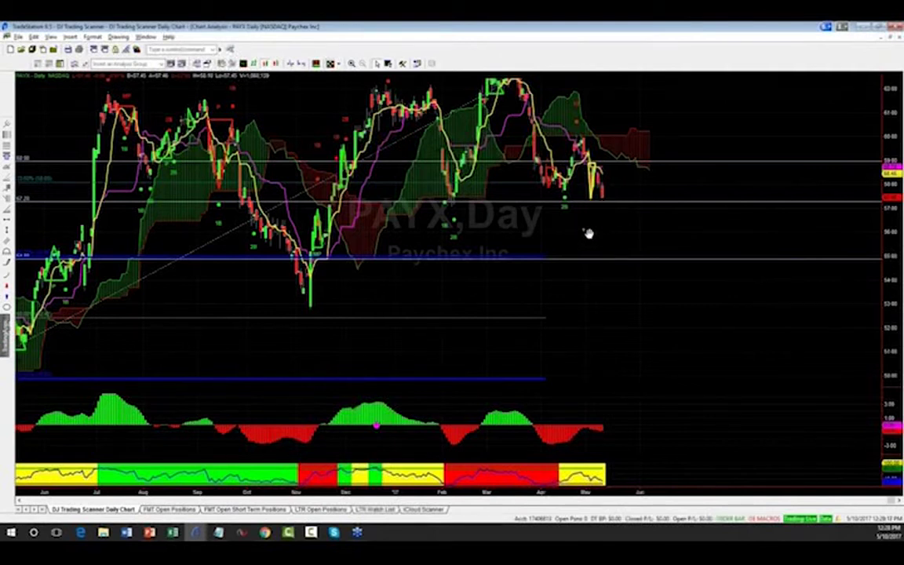
drag(589, 224, 669, 246)
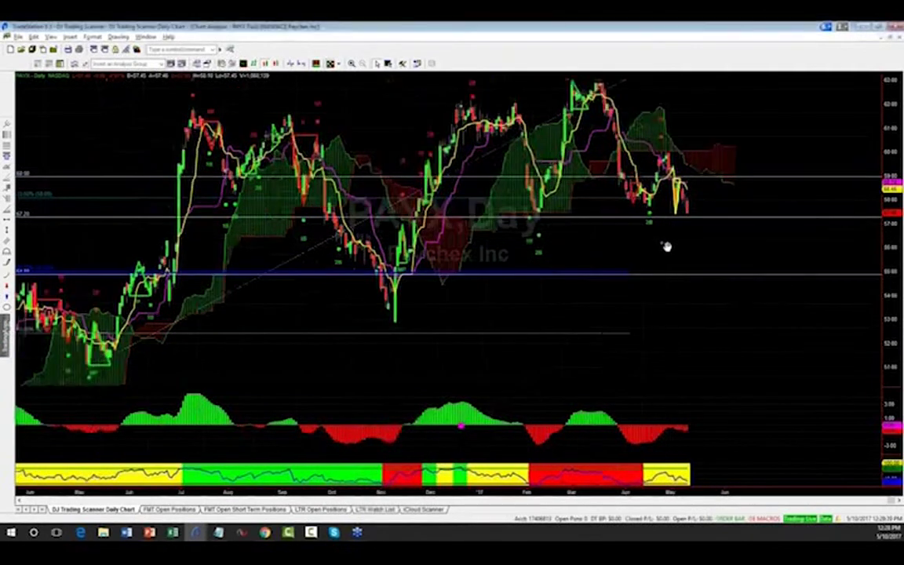
click(290, 64)
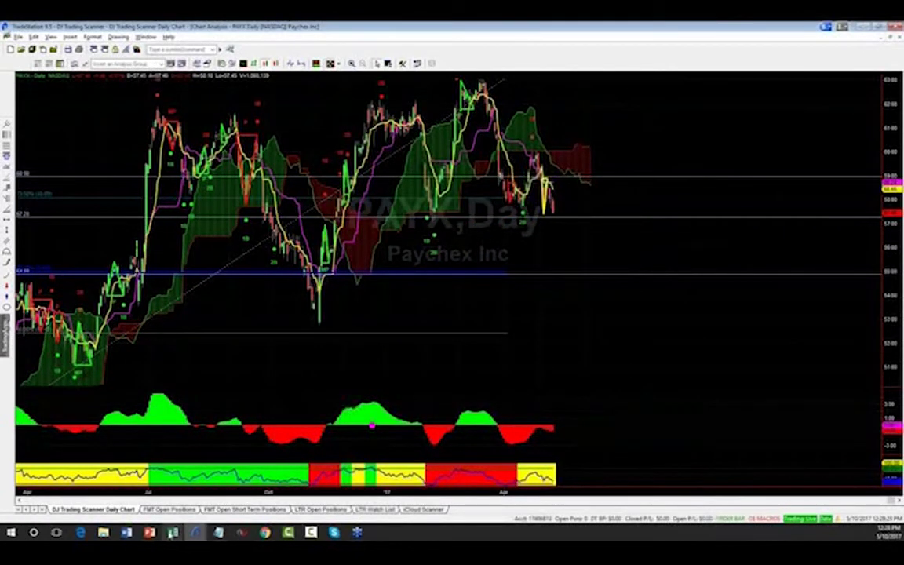
Pick QRVO from the XLK scan 5-10-17 workbook in Excel and load its daily chart in TradeStation.
mouse_move(172, 533)
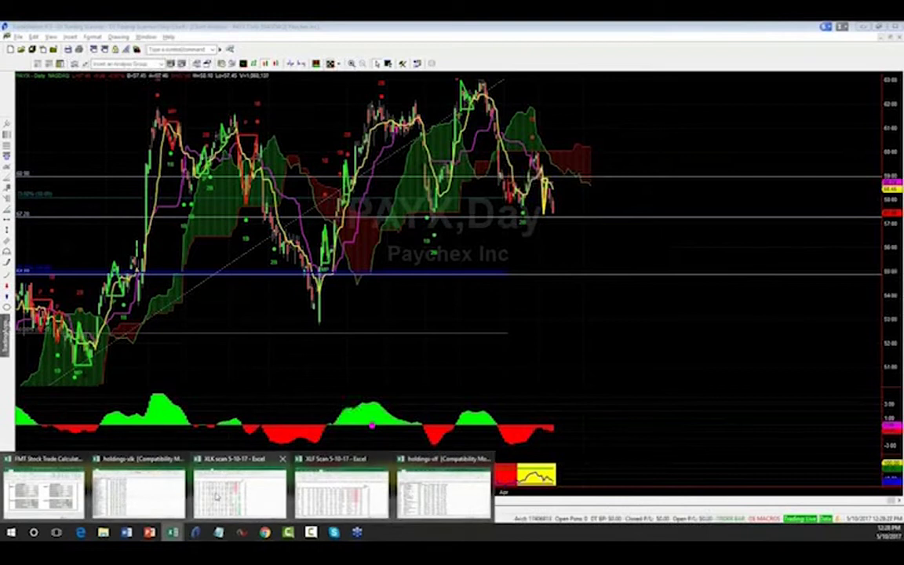
click(198, 493)
click(26, 193)
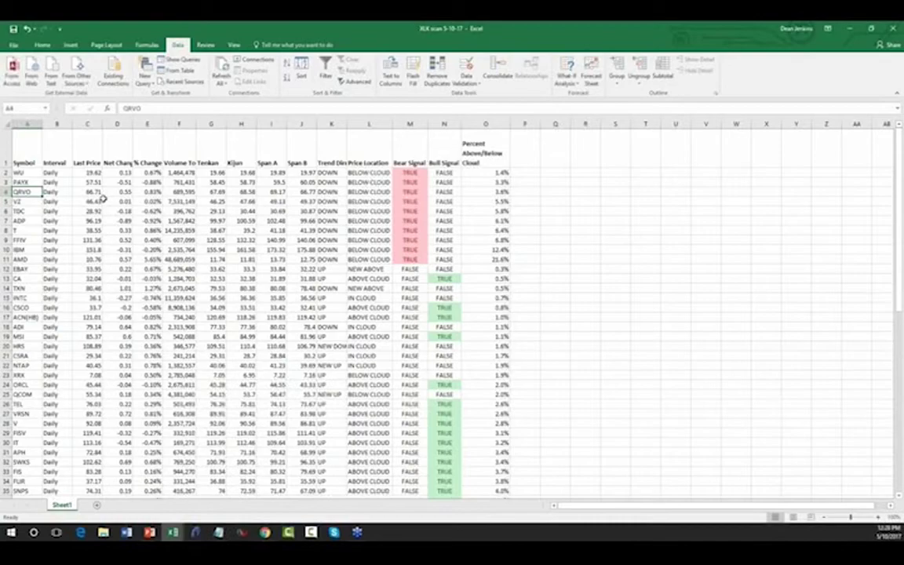
key(alt+Tab)
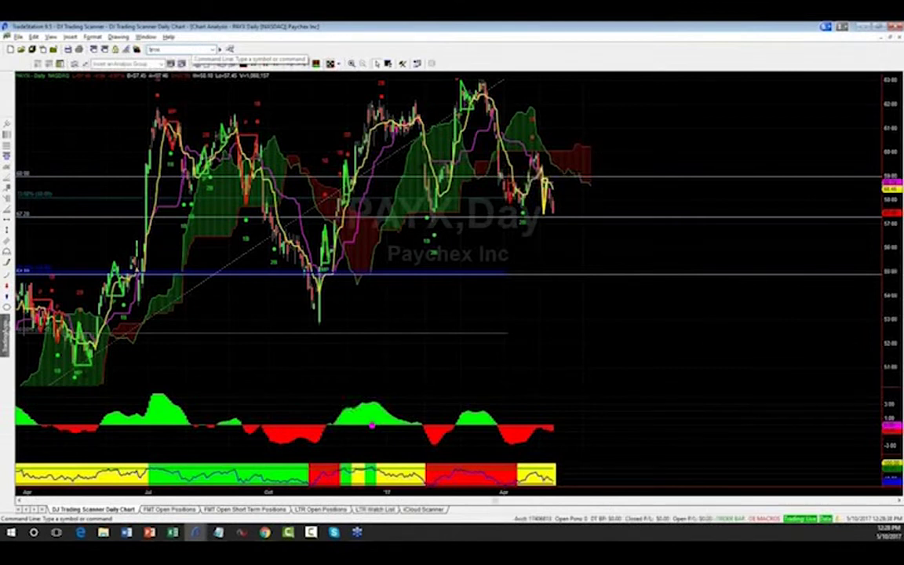
key(Return)
Draw a Fibonacci retracement on the QRVO chart from about 33.1 to 72.4 and place a horizontal line at about 65.5.
drag(568, 153, 531, 126)
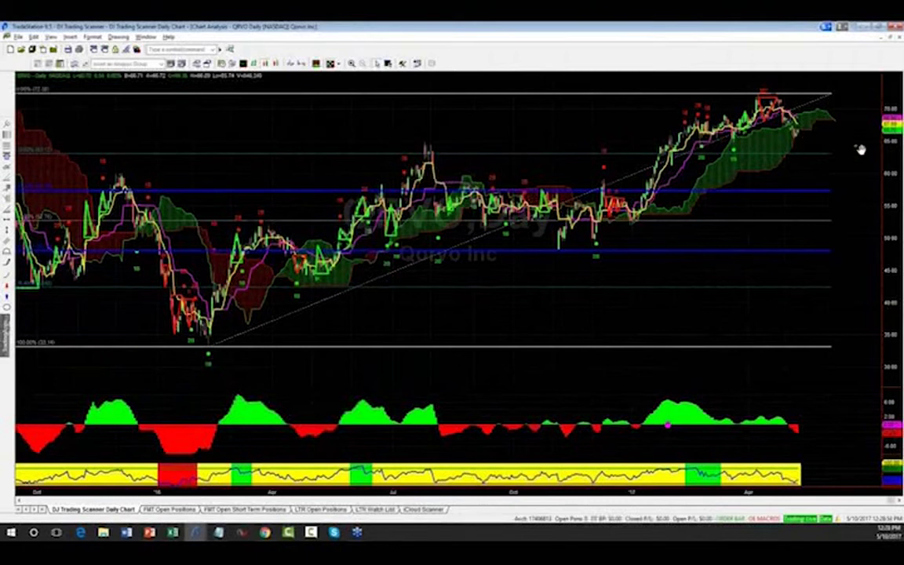
drag(830, 152, 780, 158)
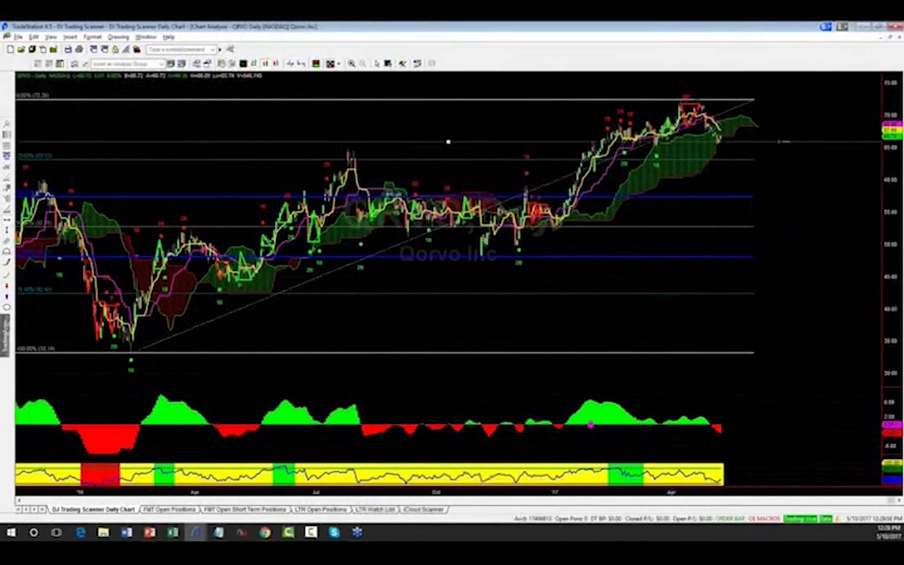
click(448, 136)
drag(448, 137, 449, 143)
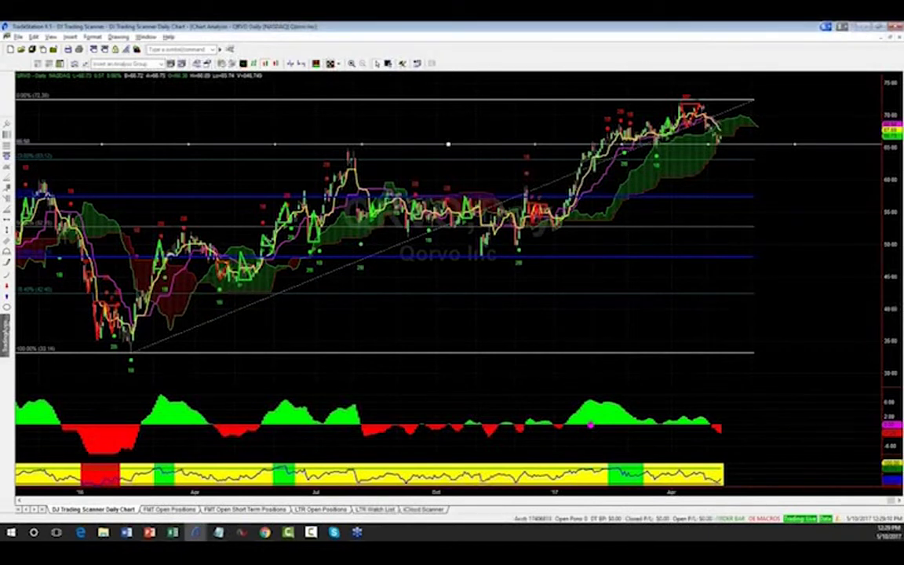
Add horizontal lines to the QRVO chart at about 70.1 and, near the upper blue retracement level, at about 57.1.
click(7, 223)
drag(768, 121, 717, 114)
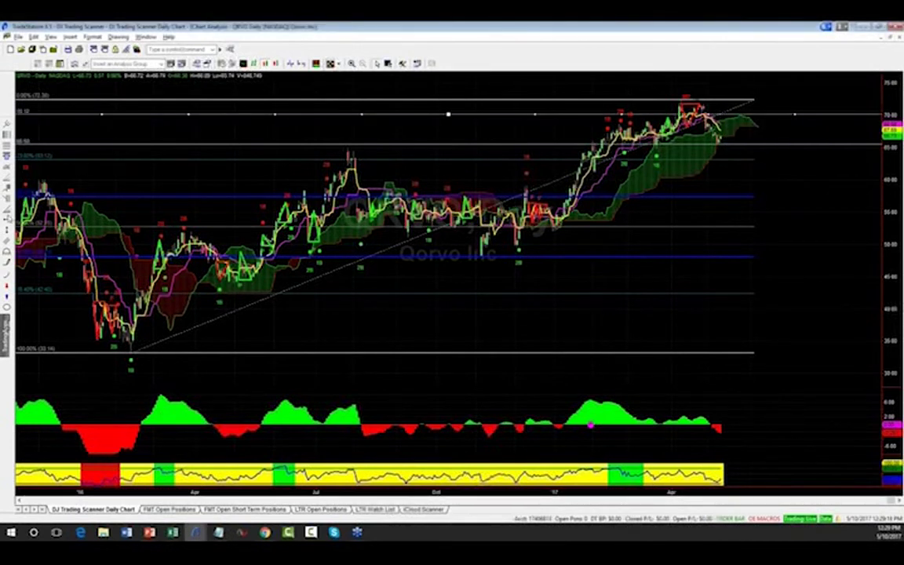
click(7, 220)
drag(803, 202, 793, 197)
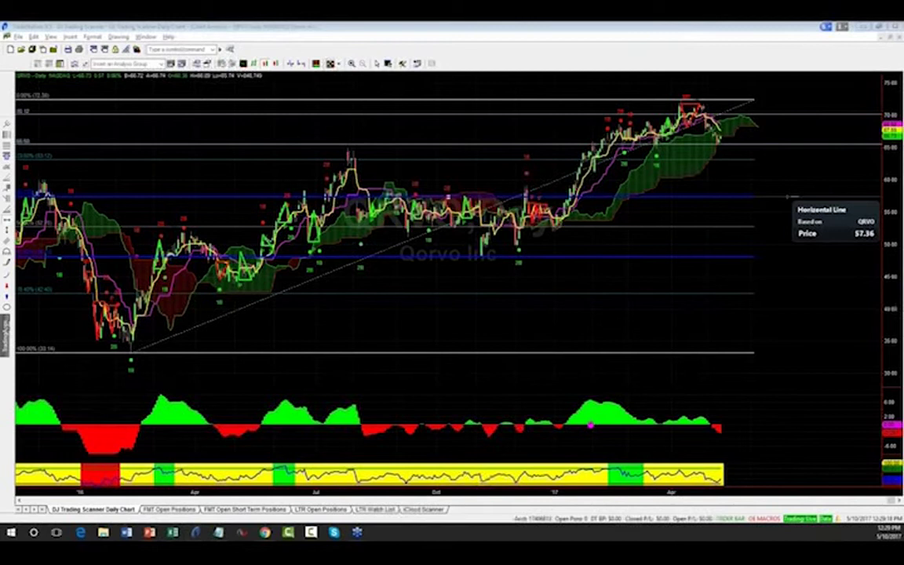
click(789, 196)
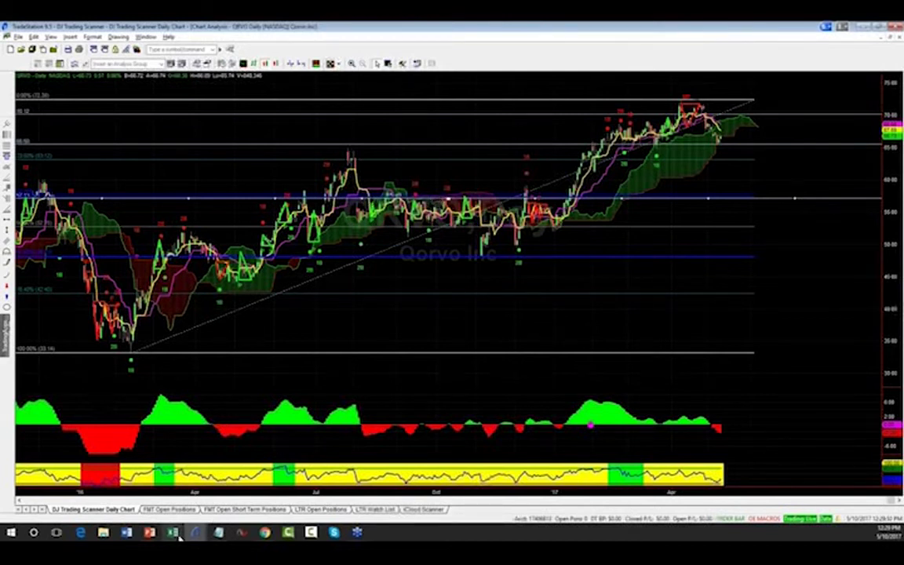
Switch to Excel, bring the XLF Scan 5-10-17 workbook onto this screen and select the ZION symbol.
mouse_move(175, 533)
mouse_move(161, 509)
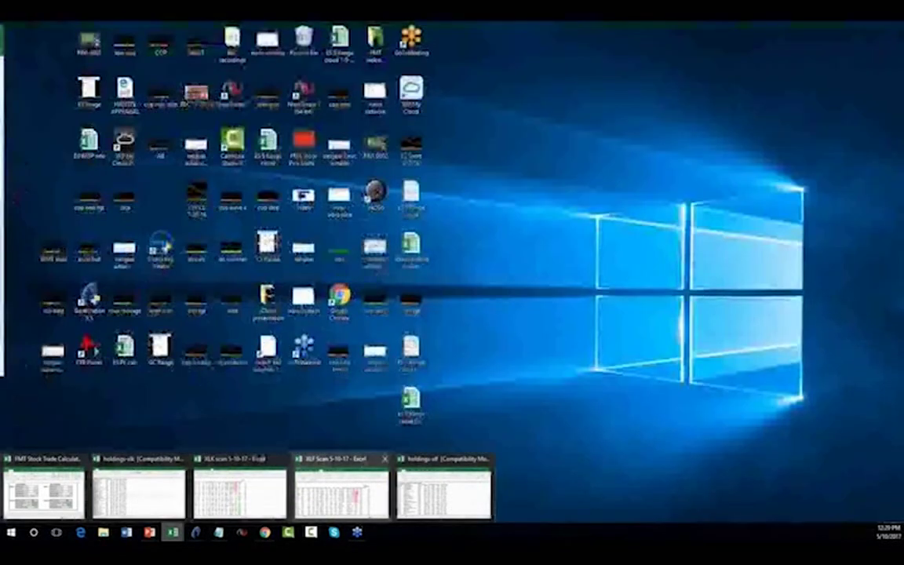
mouse_move(243, 490)
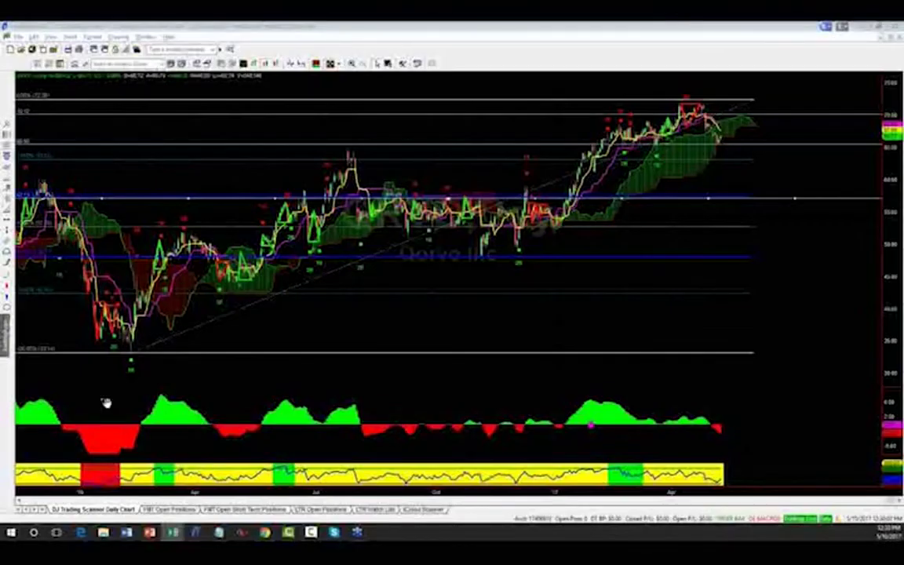
drag(0, 88, 680, 89)
click(740, 90)
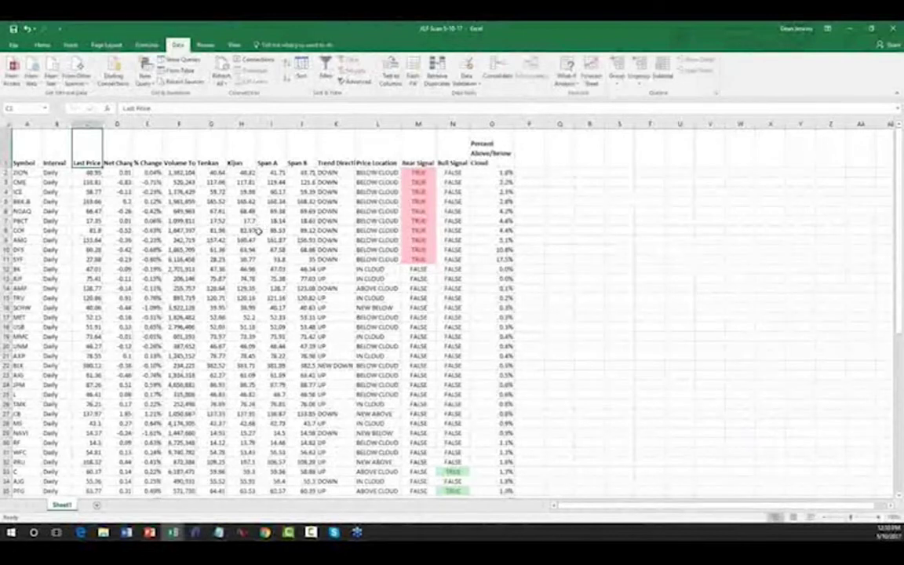
click(26, 172)
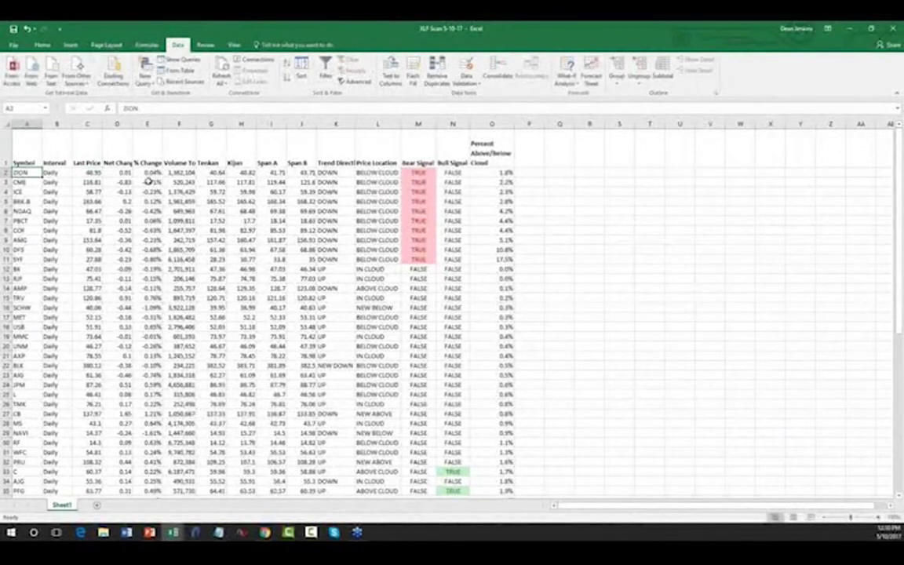
Switch back to TradeStation and load the daily chart for ZION.
key(alt+Tab)
click(183, 50)
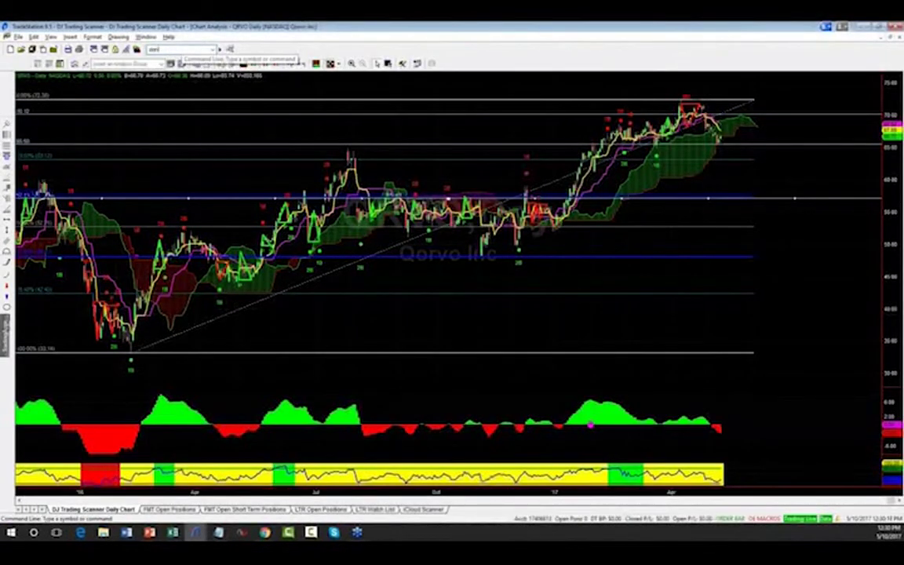
key(Return)
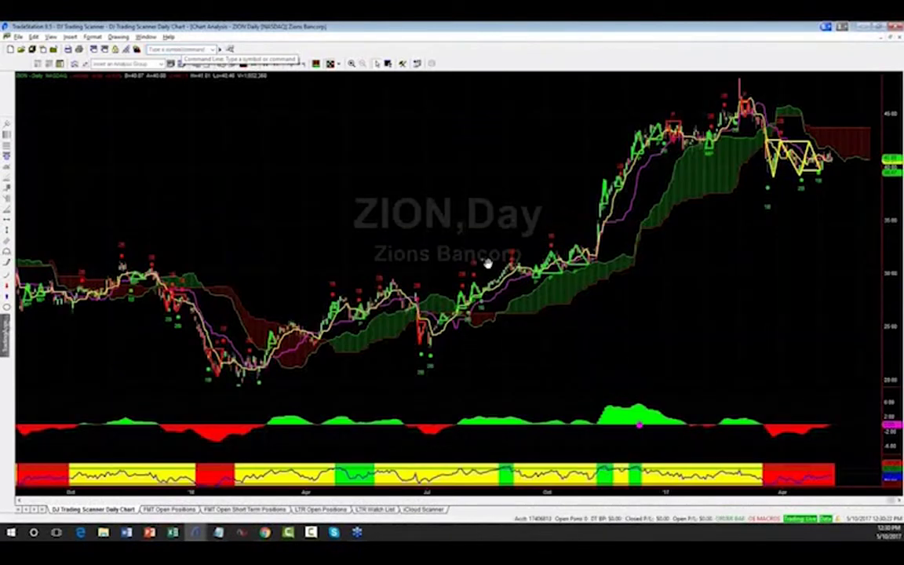
Draw a Fibonacci retracement on the ZION chart from the major low near 20 to the high near 47.
drag(802, 220, 750, 220)
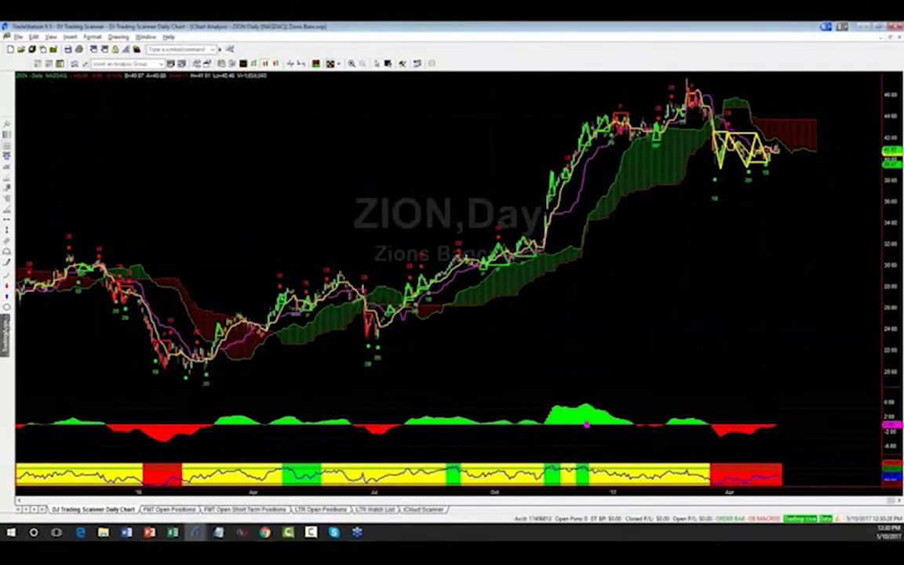
drag(205, 371, 785, 79)
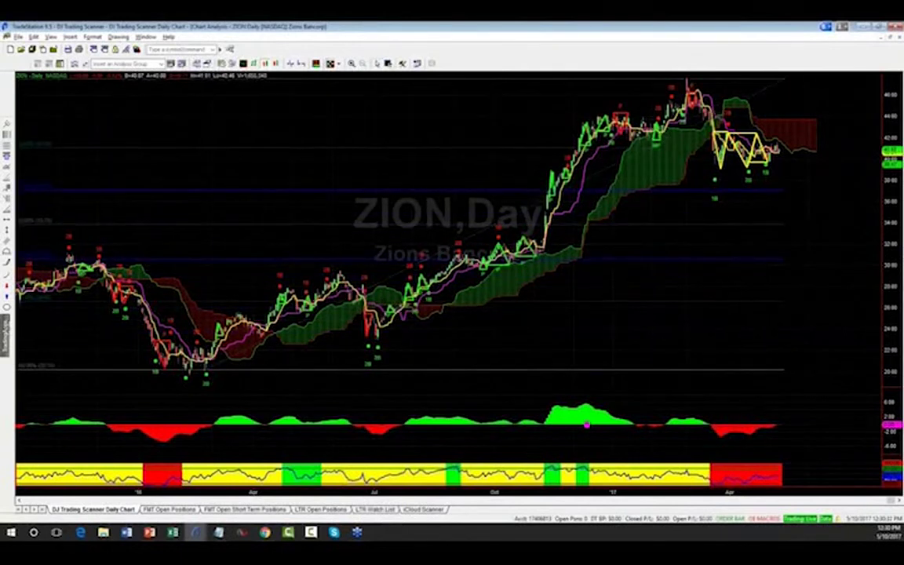
click(801, 196)
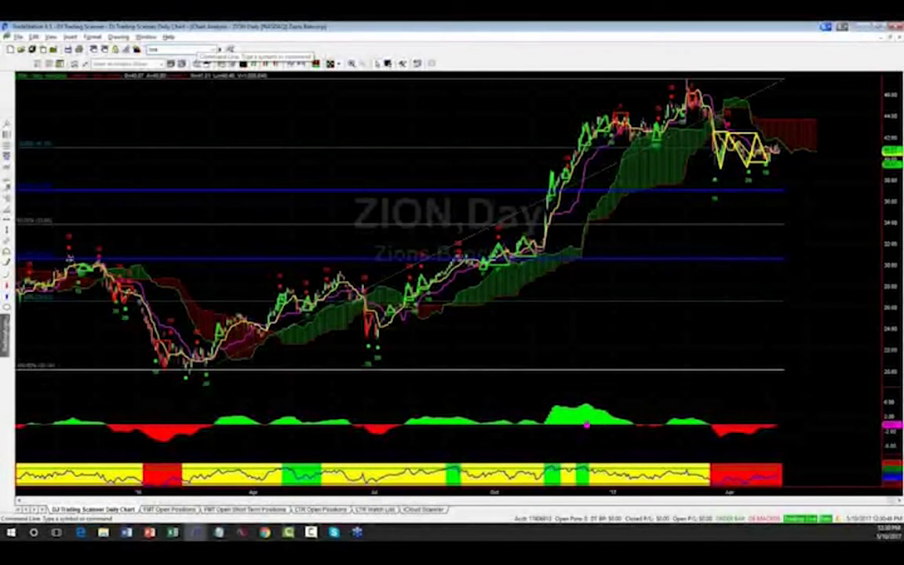
Load the daily chart for CME and compress its bar spacing and price scale to show more history.
text(CME)
key(Return)
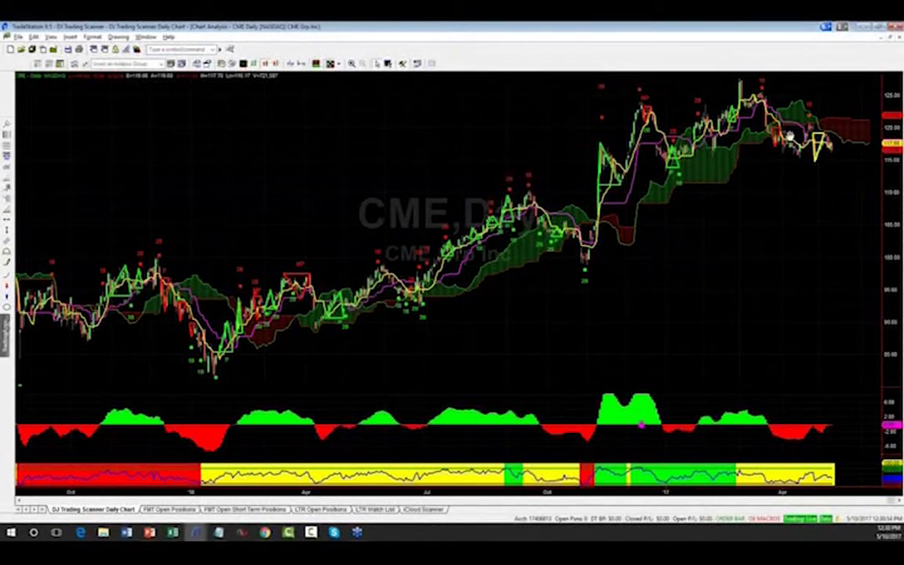
drag(893, 182, 892, 188)
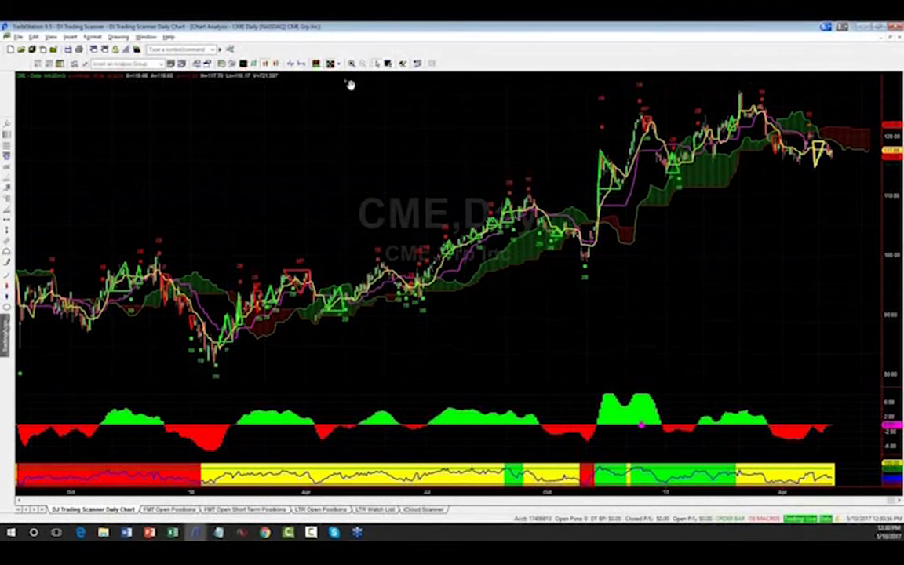
click(296, 65)
drag(422, 147, 220, 142)
drag(893, 174, 892, 190)
drag(722, 251, 774, 252)
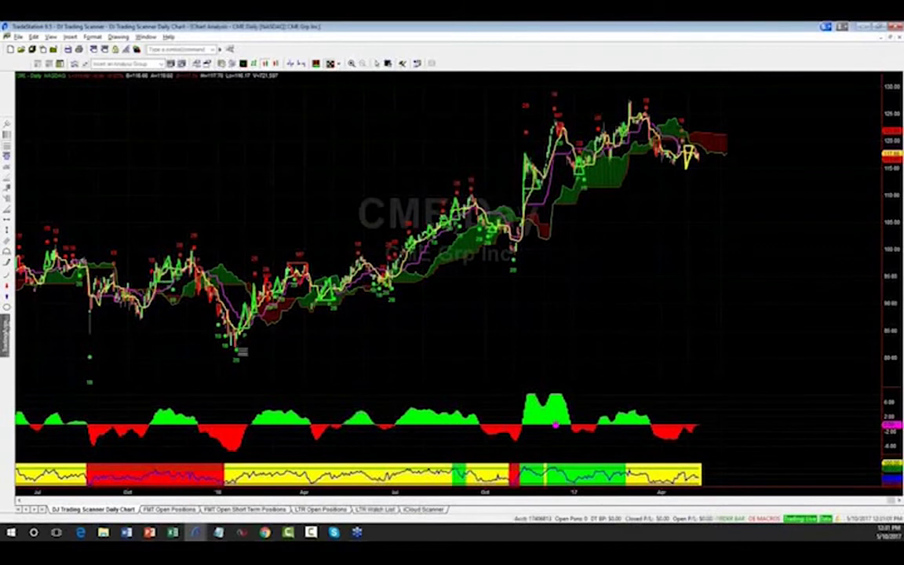
Draw a Fibonacci retracement on the CME chart from the major low near 82 to the high near 127.6.
mouse_move(240, 352)
mouse_down()
mouse_move(208, 263)
mouse_move(494, 116)
mouse_move(688, 103)
mouse_up()
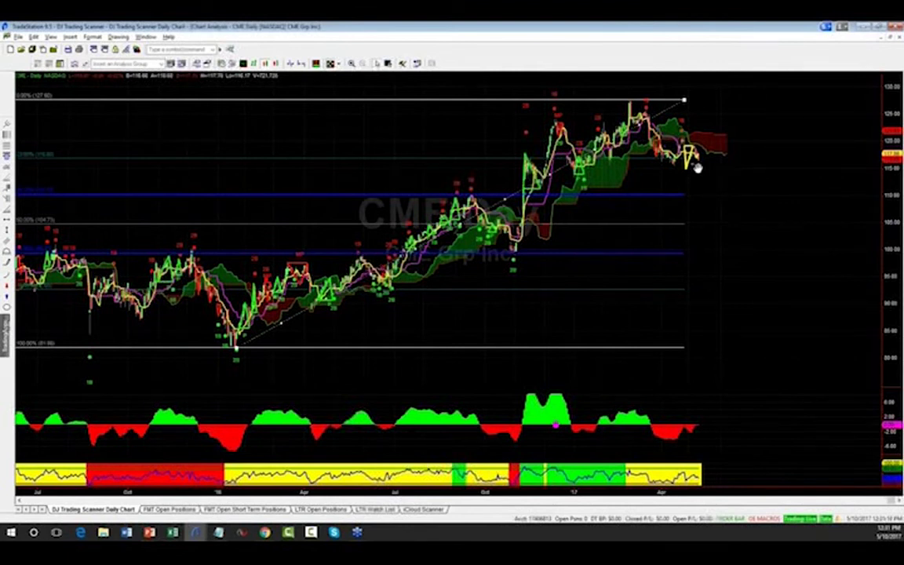
drag(739, 210, 781, 221)
scroll(781, 220, up, 1)
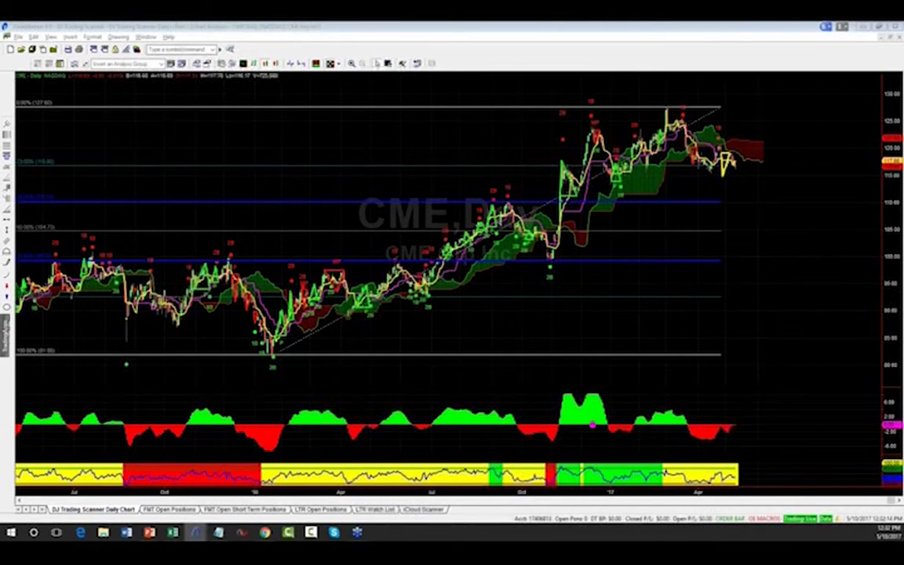
Load the daily chart for INSY and compress its price scale slightly.
click(178, 48)
click(179, 49)
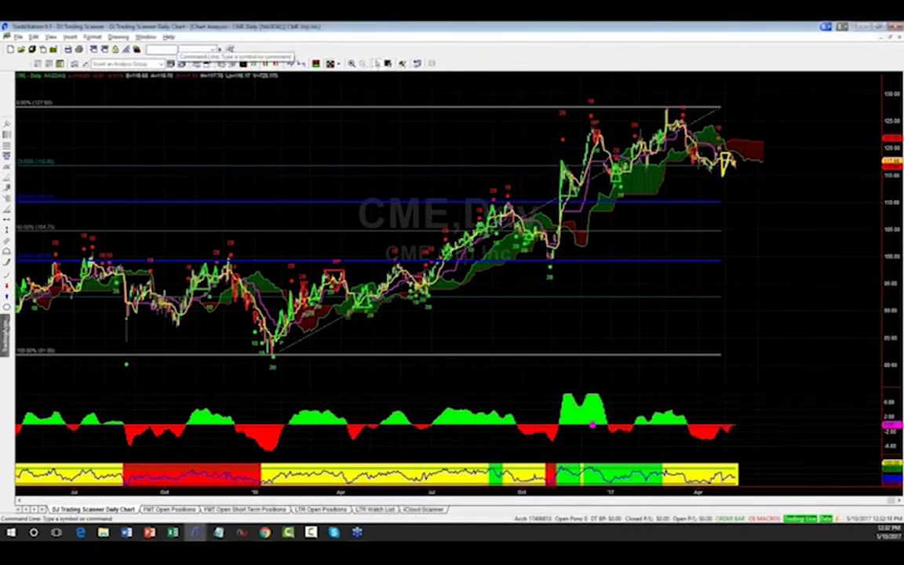
text(insy)
key(Return)
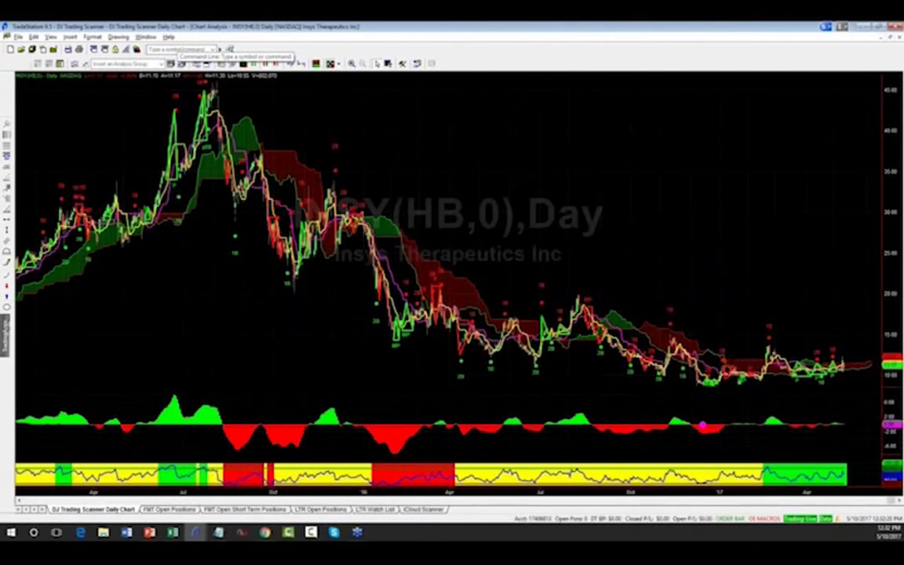
drag(607, 183, 525, 180)
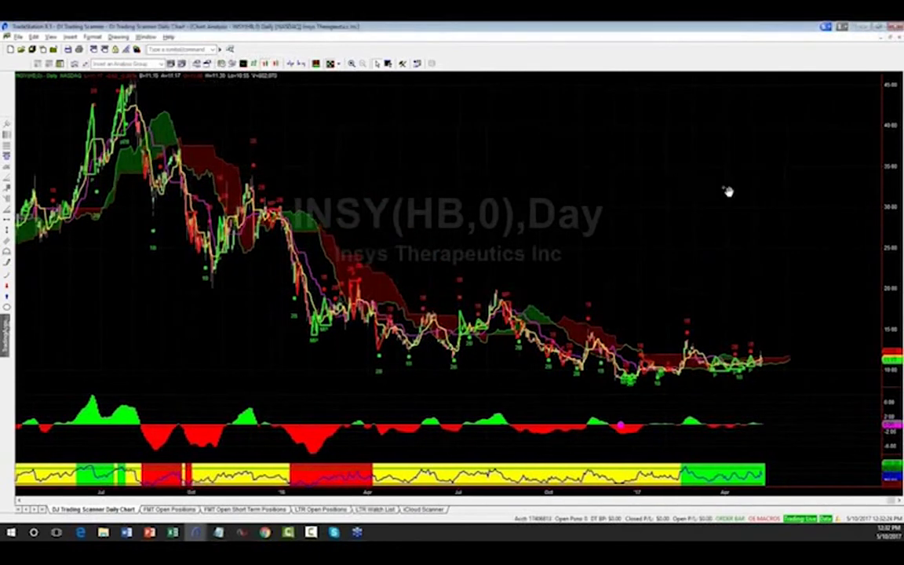
drag(894, 182, 894, 197)
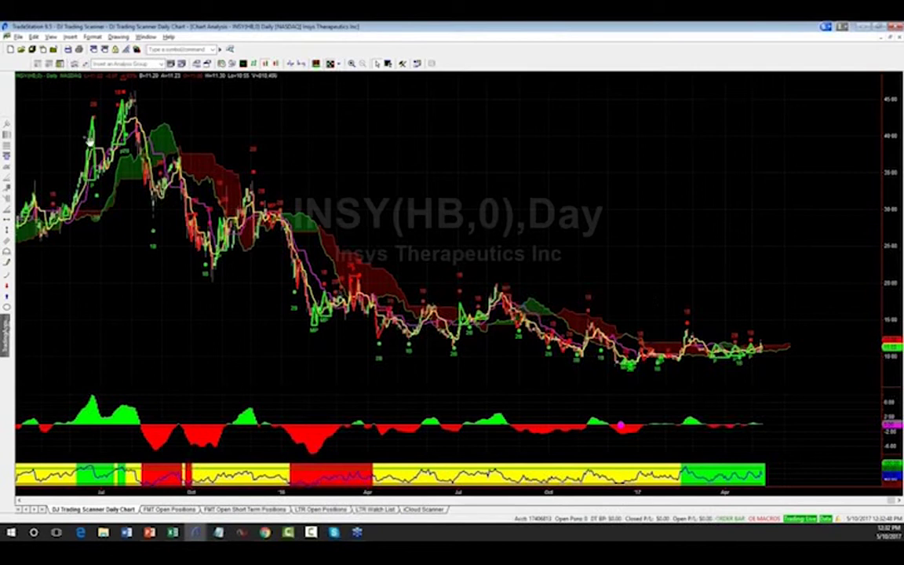
Draw a Fibonacci retracement on the INSY chart from the high near 37.5 down to the low near 8.9.
click(6, 149)
mouse_move(184, 153)
mouse_down()
mouse_move(269, 161)
mouse_move(816, 369)
mouse_up()
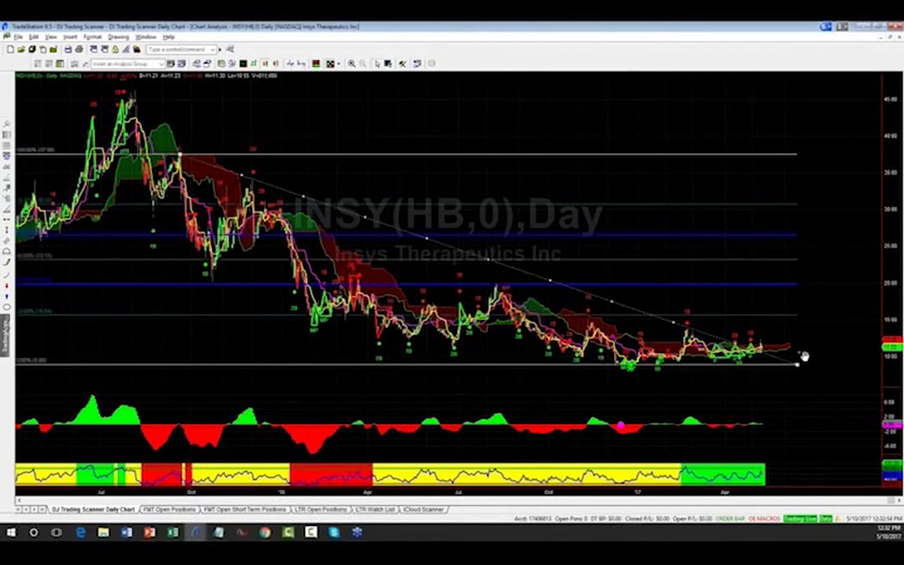
click(809, 263)
Load the daily chart for AKS with free space after the latest bars.
click(177, 49)
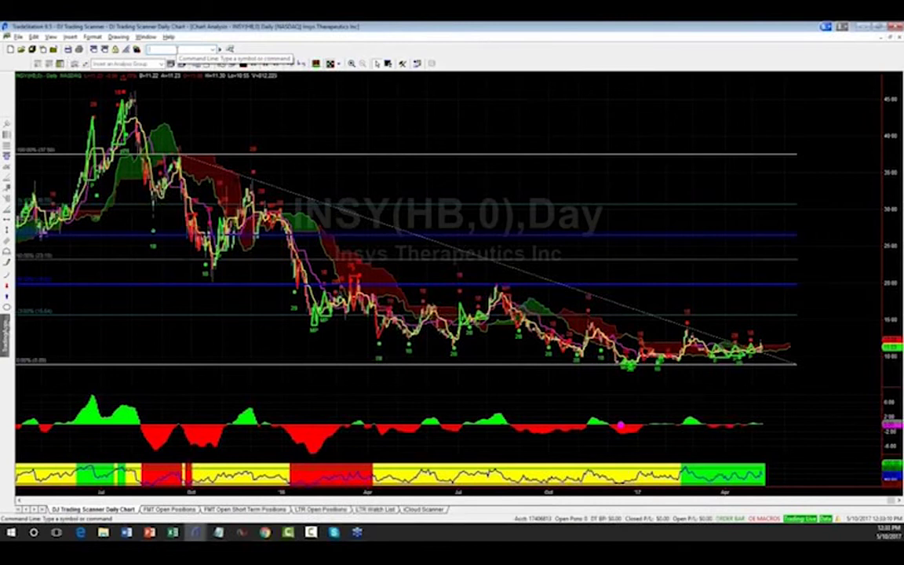
text(dis)
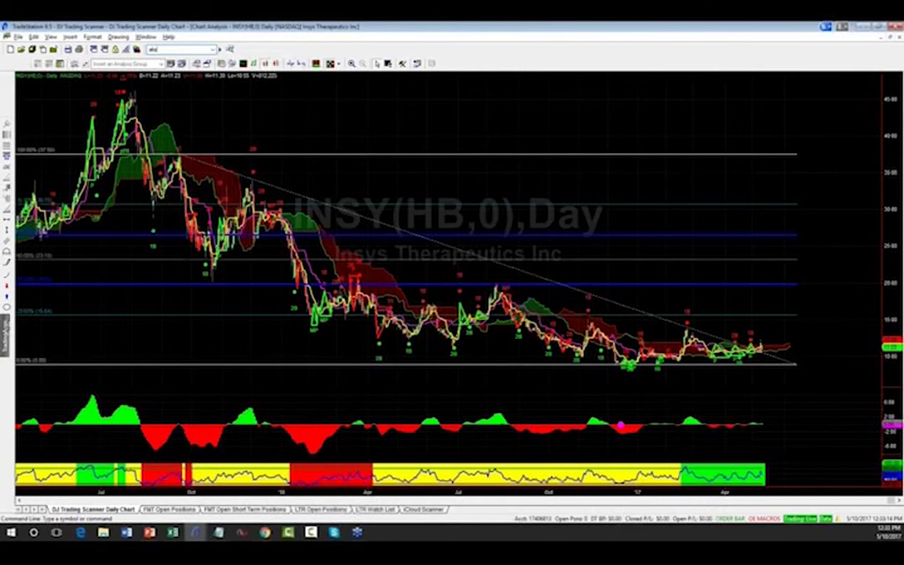
key(Return)
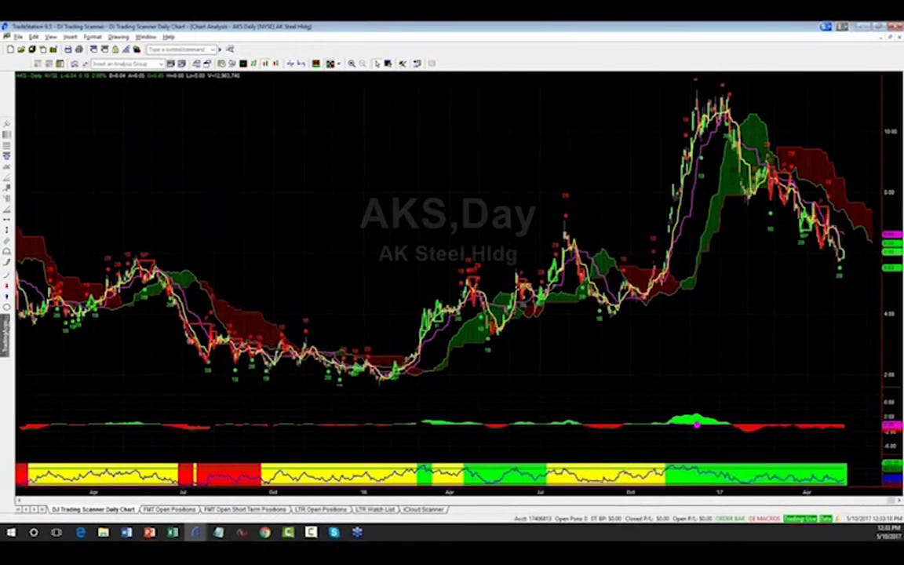
drag(598, 142, 466, 133)
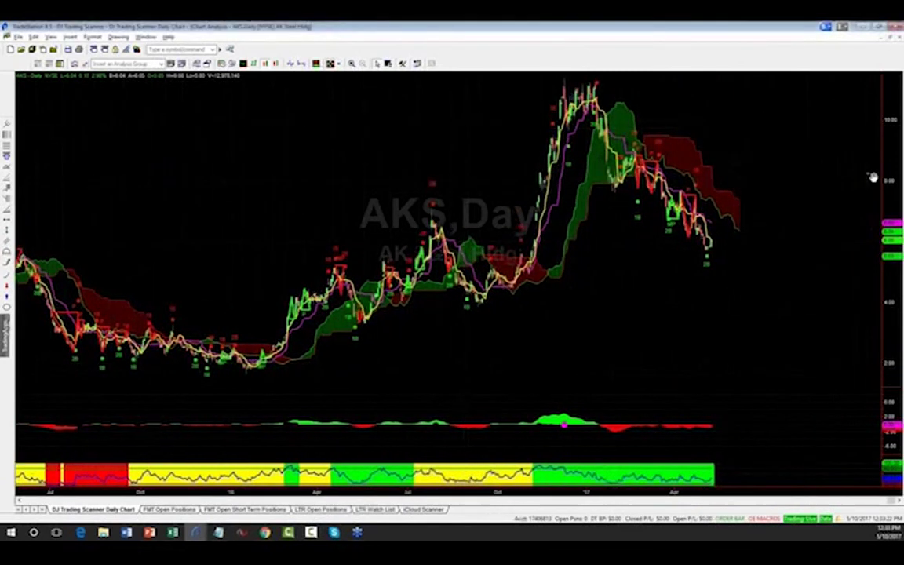
Draw a Fibonacci retracement on the AKS chart from the major low near 2 to the high near 11.26.
drag(892, 175, 891, 198)
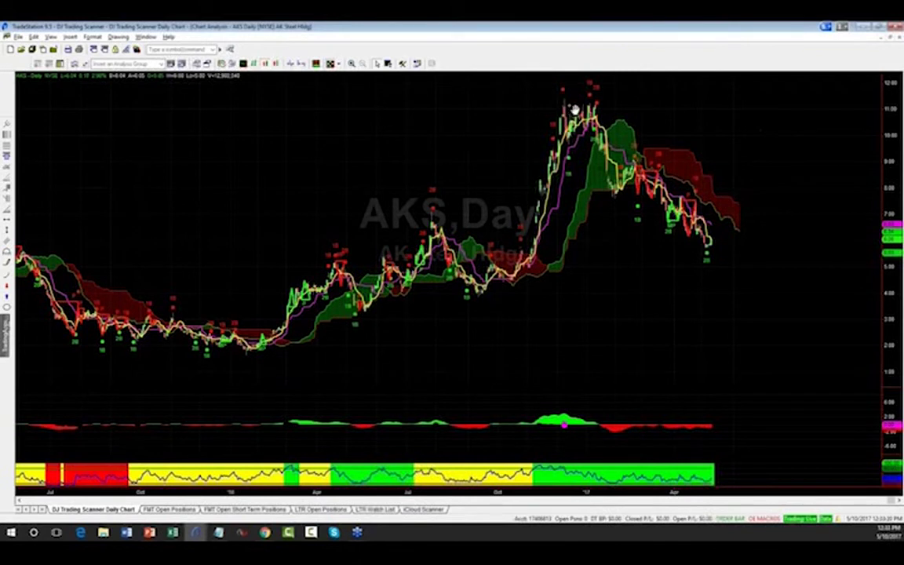
click(8, 147)
drag(273, 351, 702, 102)
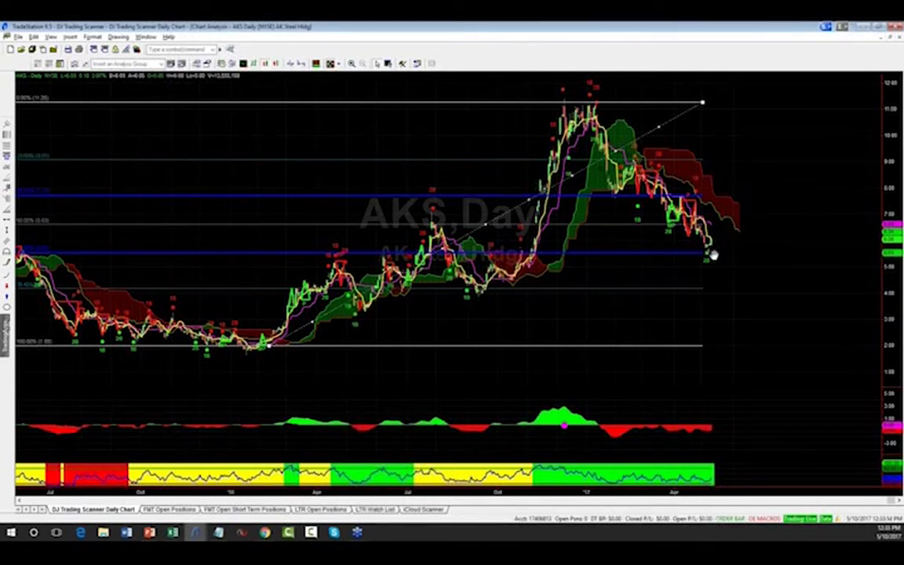
Draw a Fibonacci extension on the AKS chart from the low near 2 and the high near 11.2, projected from the pullback low near 5.77.
click(7, 188)
mouse_move(271, 346)
mouse_down()
mouse_move(500, 180)
mouse_move(566, 117)
mouse_move(565, 102)
mouse_up()
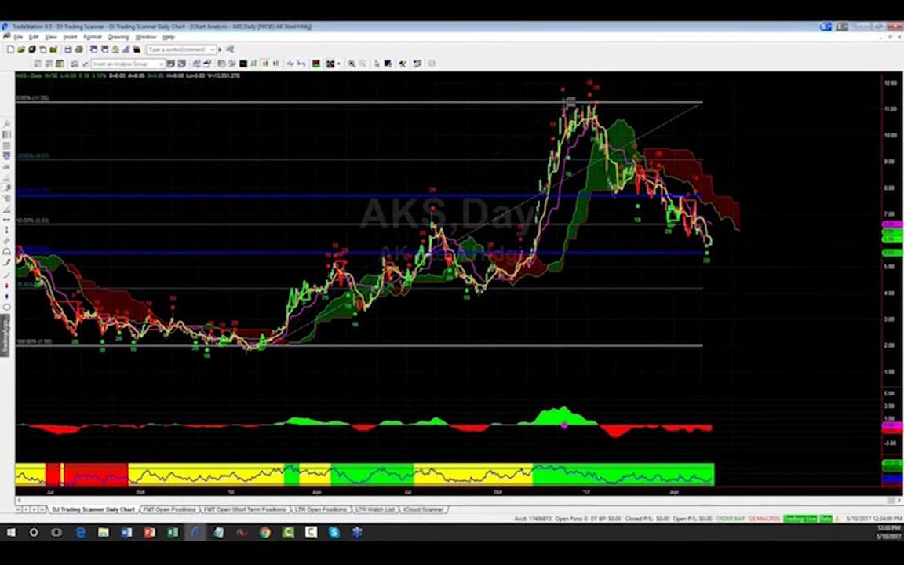
click(663, 246)
mouse_move(768, 282)
mouse_down()
mouse_move(745, 316)
mouse_move(735, 349)
mouse_move(744, 381)
mouse_move(737, 373)
mouse_up()
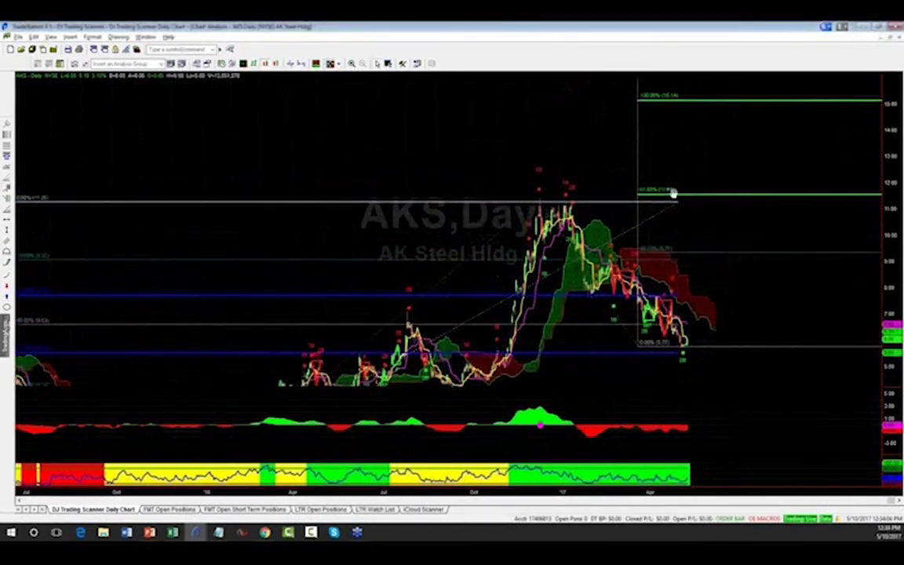
drag(701, 146, 698, 112)
drag(740, 262, 746, 238)
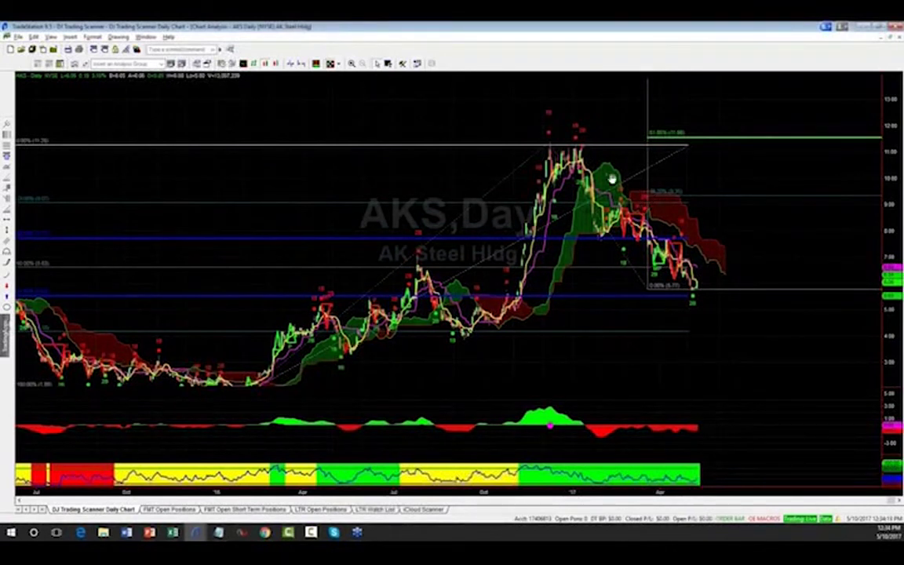
Load the daily chart for VRX and widen its bar spacing and price scale around the most recent bars.
click(186, 49)
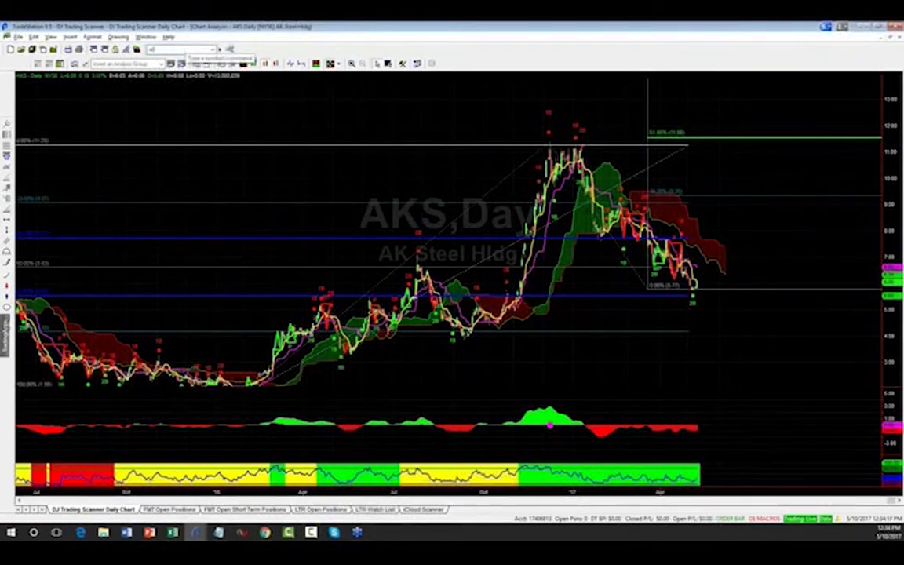
key(Return)
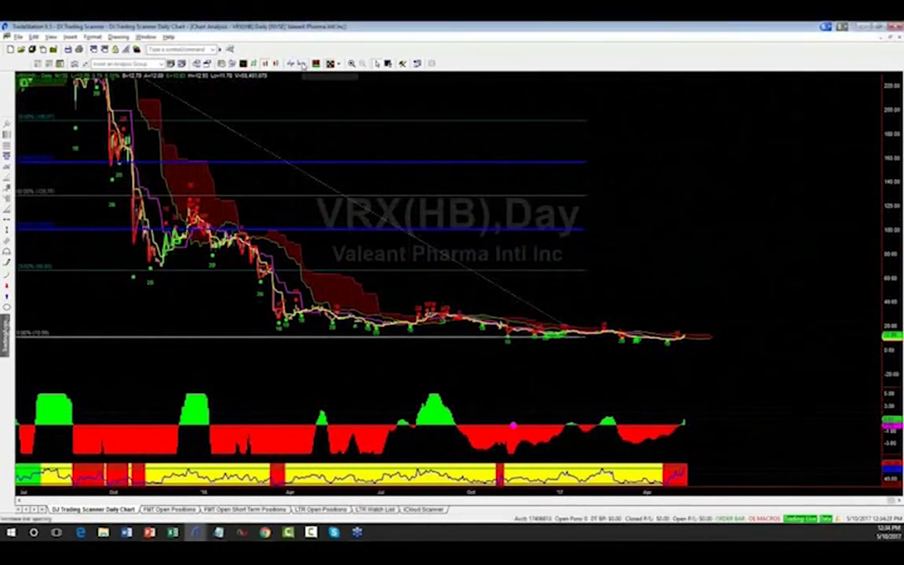
drag(750, 252, 421, 220)
drag(896, 346, 846, 250)
drag(893, 337, 842, 252)
drag(897, 344, 846, 291)
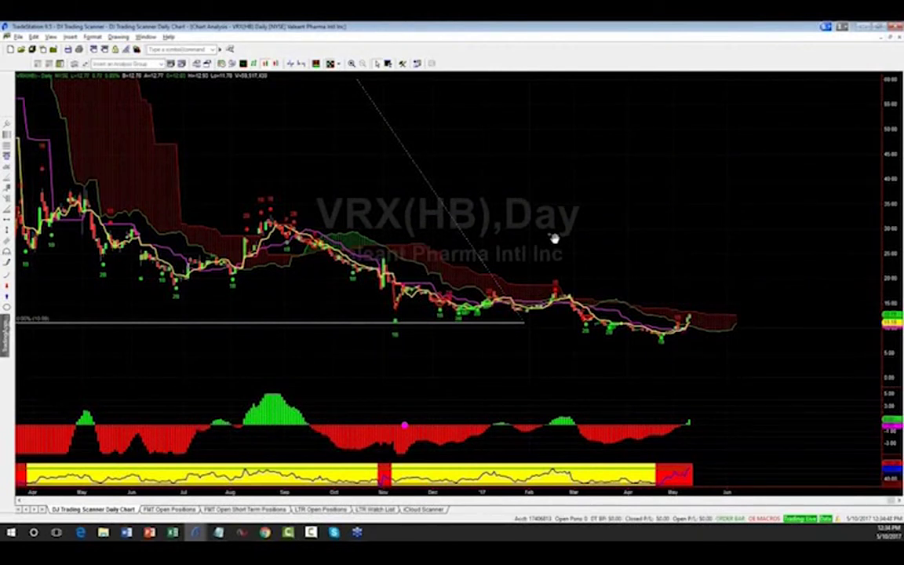
Examine the VRX decline since late 2015 and the latest bars against the Ichimoku cloud and the existing Fibonacci levels.
click(201, 112)
drag(385, 225, 551, 307)
drag(893, 118, 902, 276)
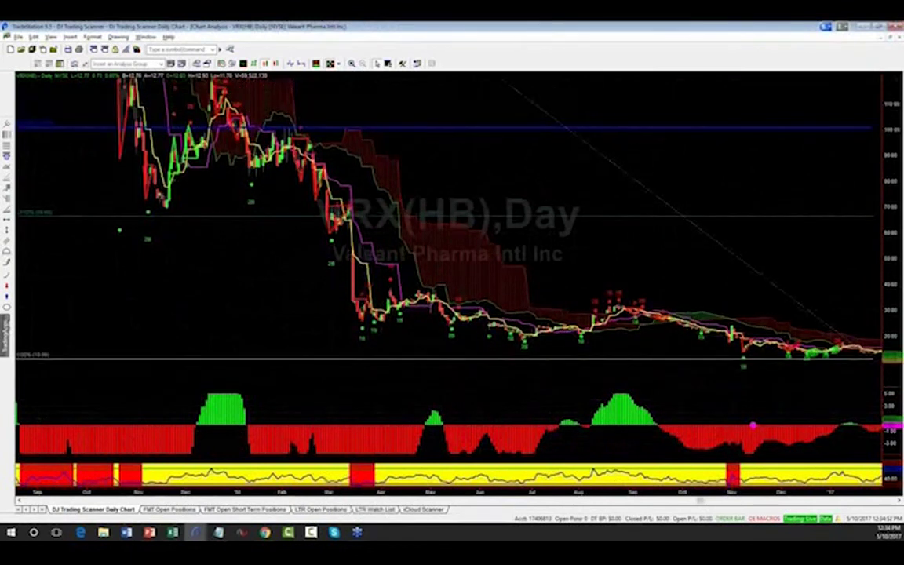
drag(890, 107, 887, 152)
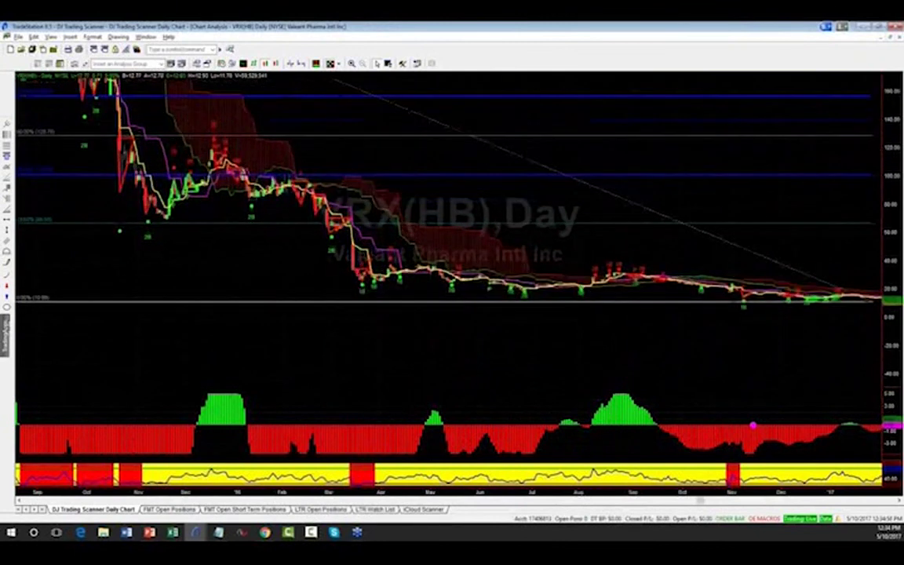
drag(890, 321, 894, 196)
drag(845, 285, 645, 166)
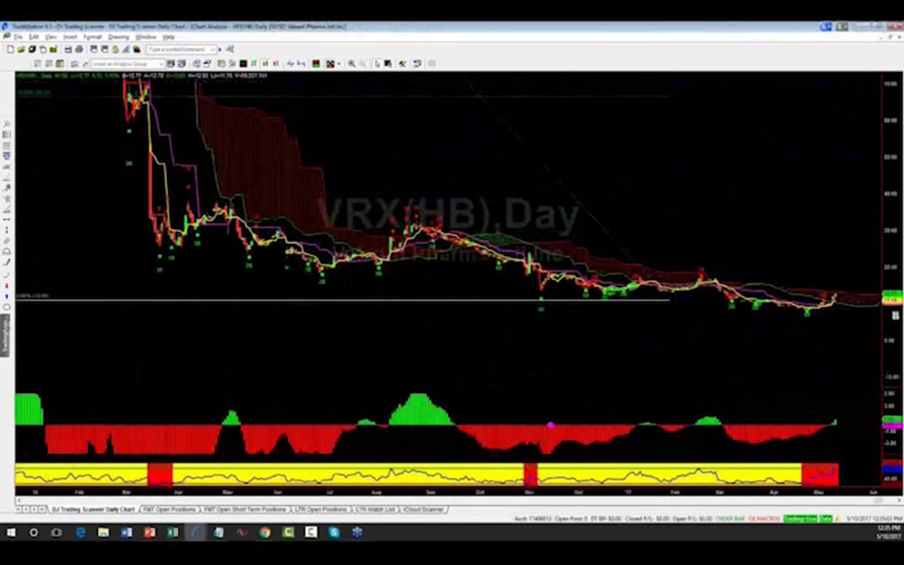
drag(895, 316, 896, 263)
drag(809, 170, 765, 208)
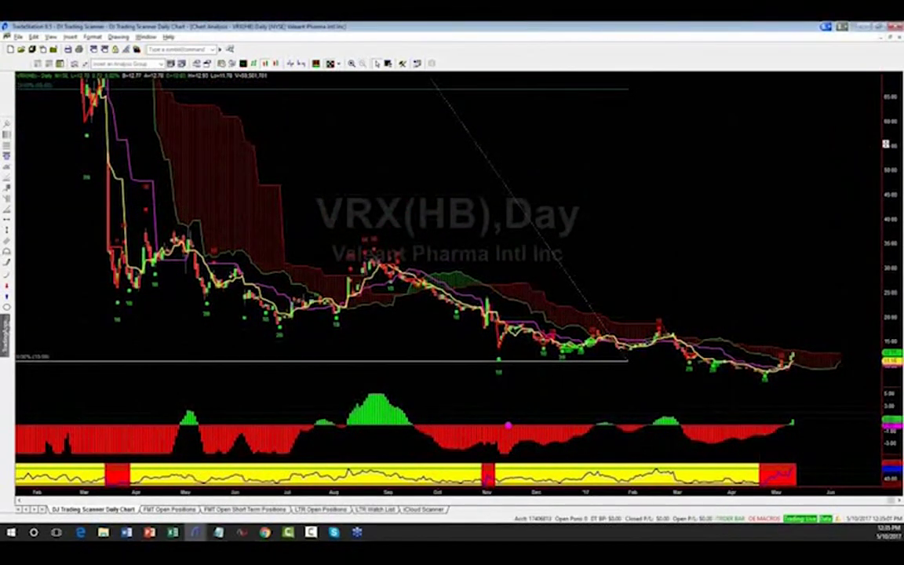
drag(889, 141, 898, 182)
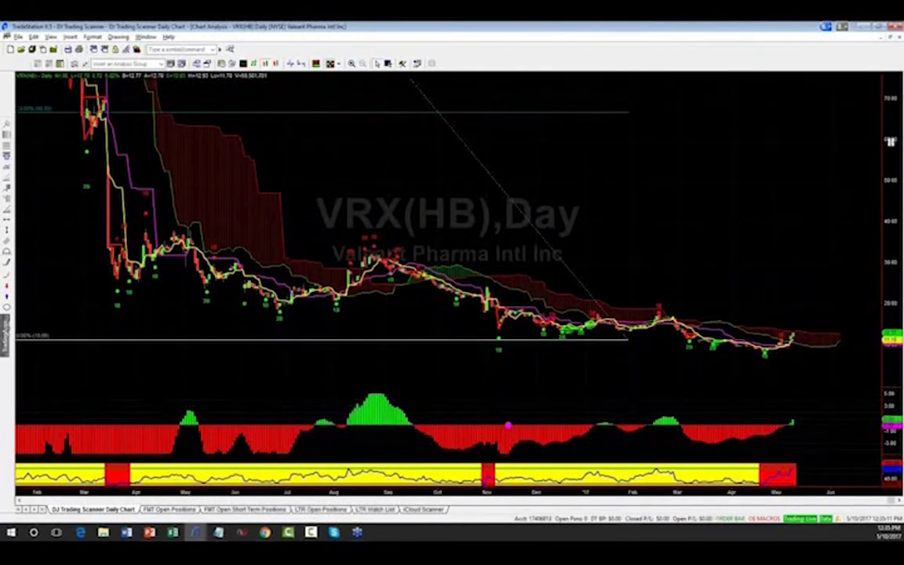
drag(891, 155, 899, 221)
drag(822, 131, 783, 182)
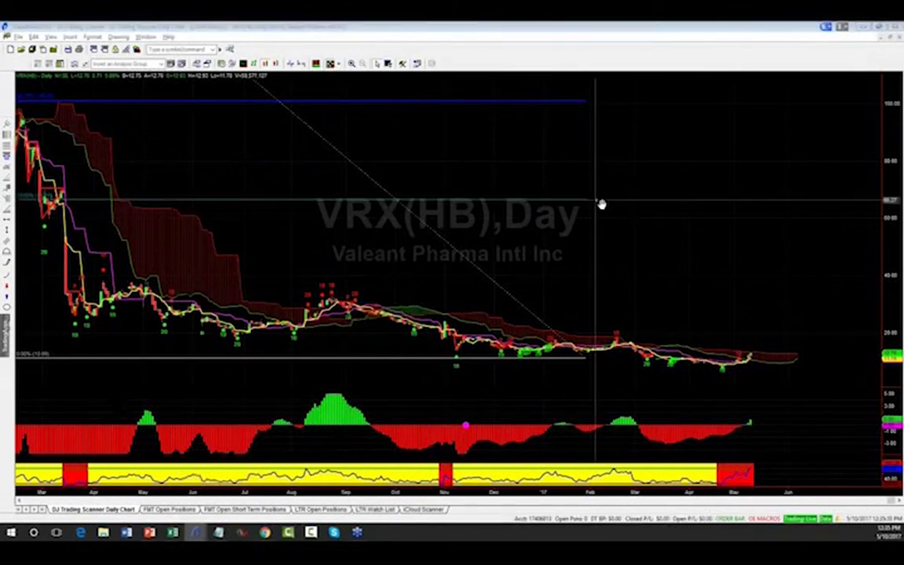
drag(602, 204, 604, 204)
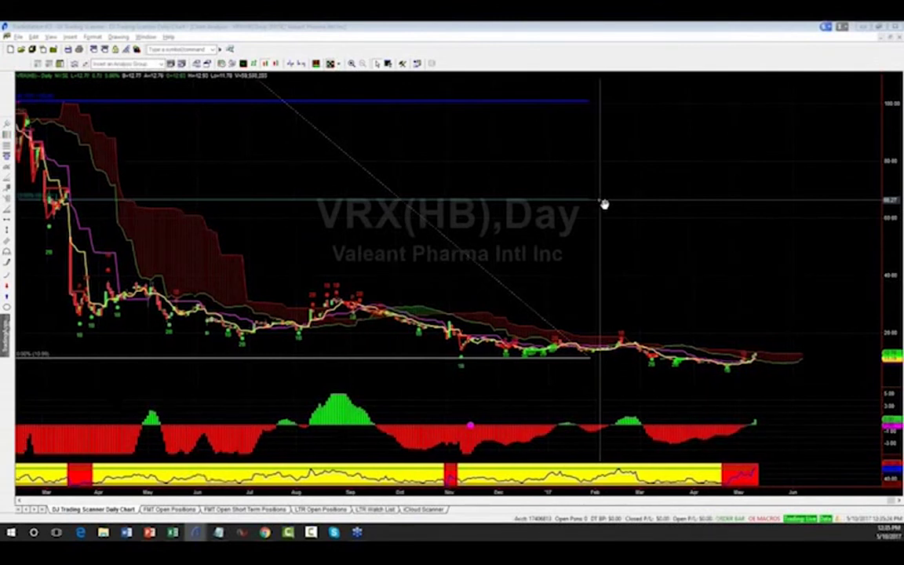
drag(641, 247, 656, 227)
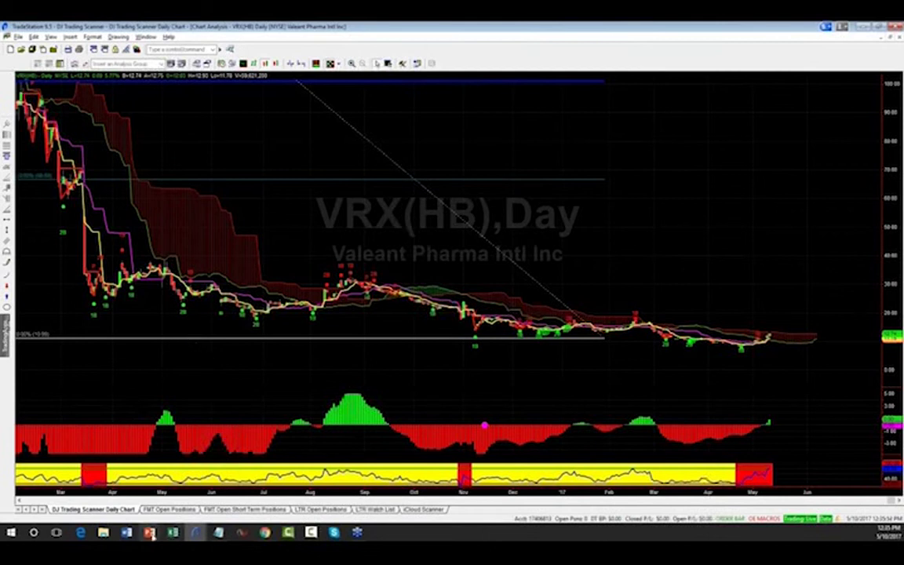
Switch to the PowerPoint slide show and advance past the Next Steps slide to the Follow Me Trades slide.
mouse_move(149, 532)
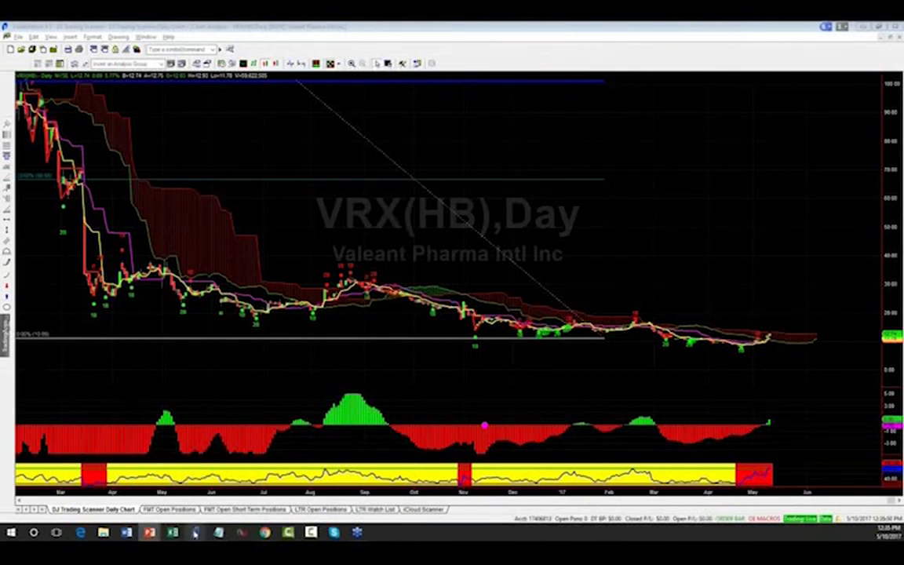
mouse_move(195, 534)
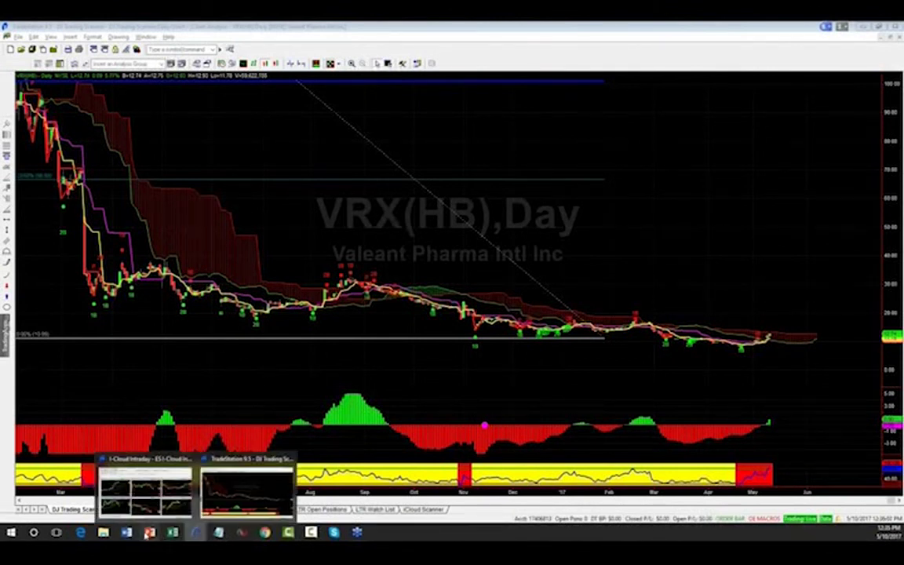
click(151, 491)
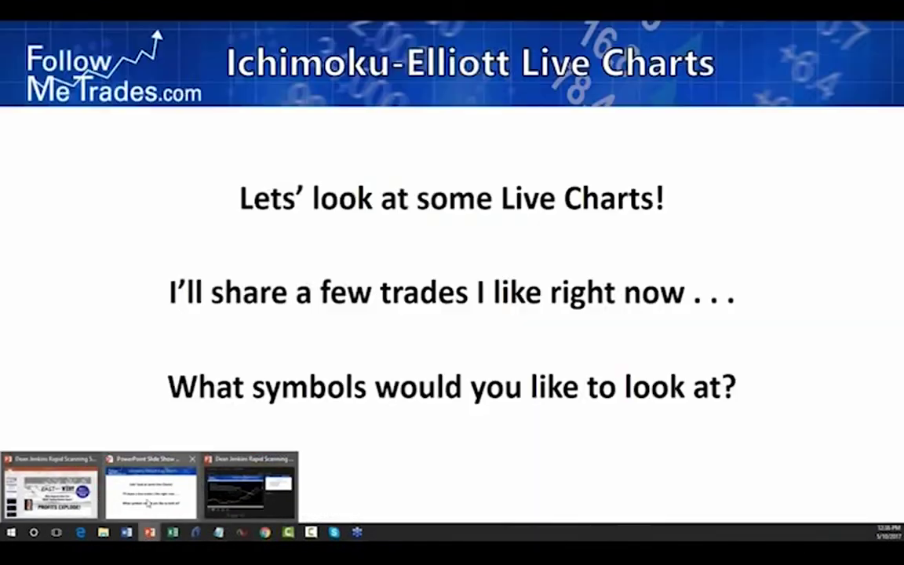
click(257, 366)
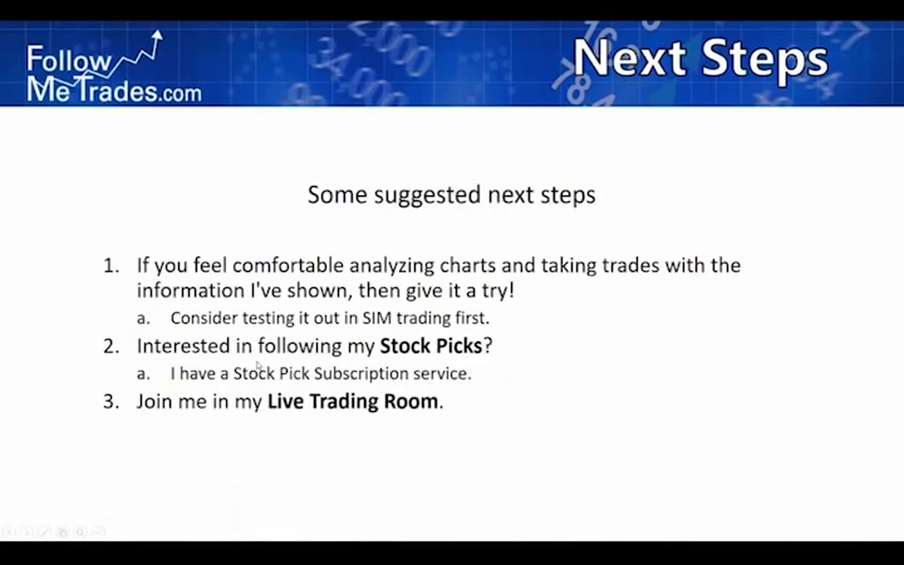
key(Right)
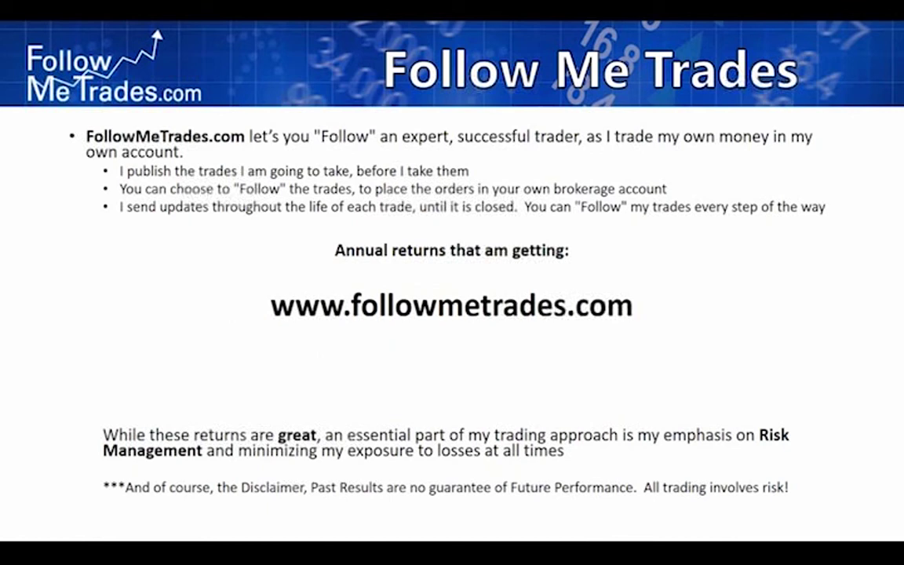
Switch to the Chrome window showing followmetrades.com, maximize it and view the yearly returns table.
drag(0, 188, 480, 61)
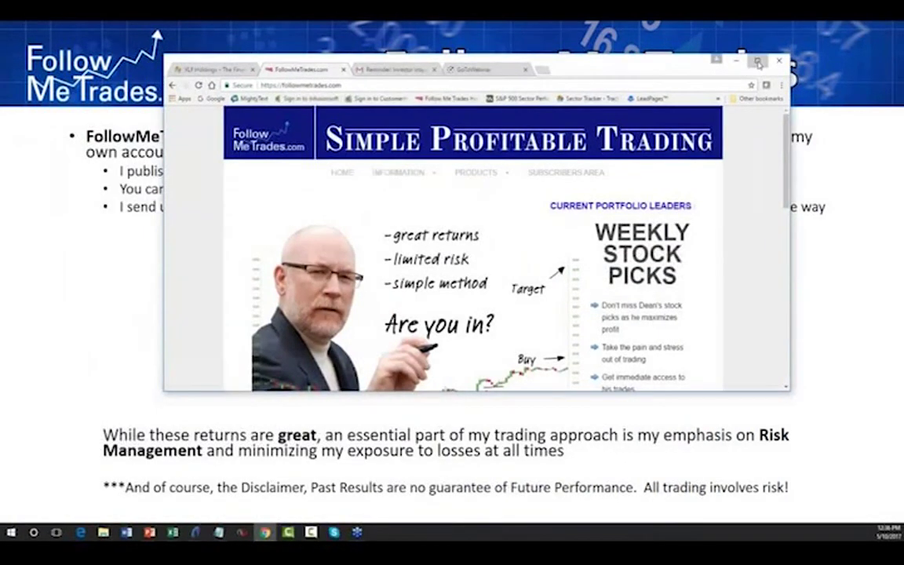
click(758, 63)
scroll(793, 240, down, 3)
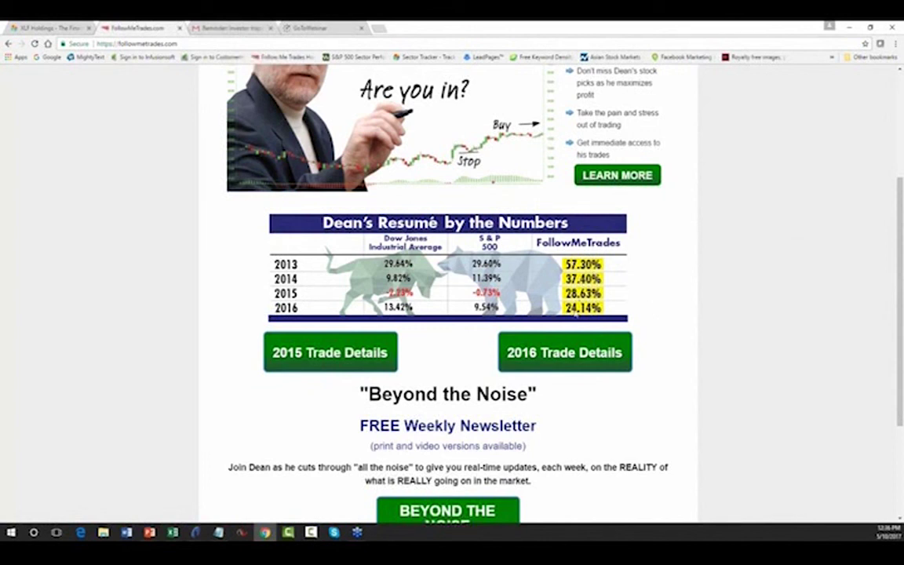
Review the 2016 closed-trades page and return to the site's home page.
click(345, 353)
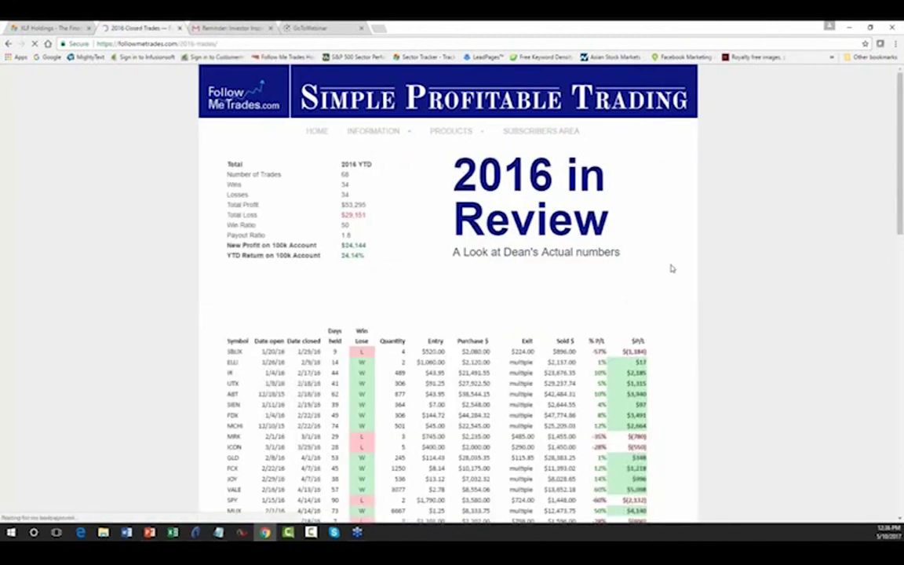
scroll(690, 300, down, 2)
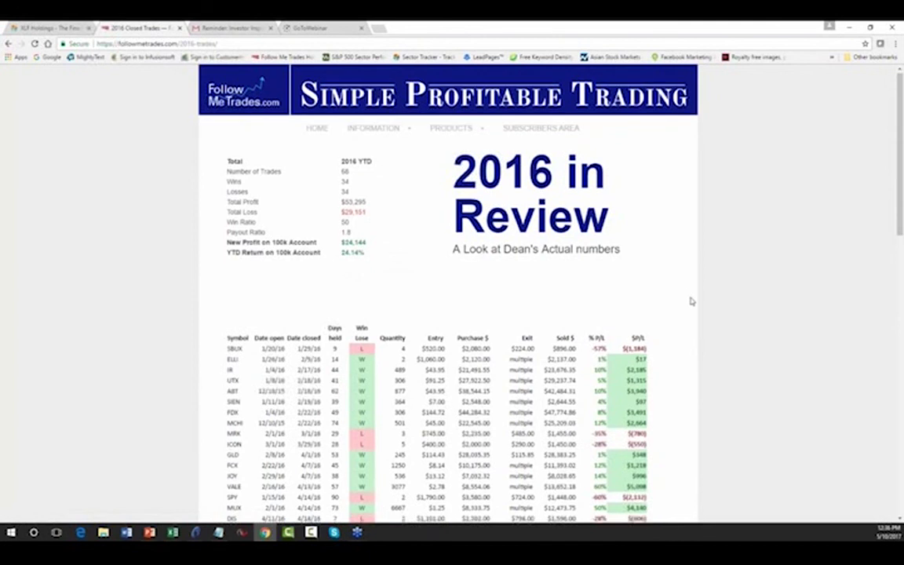
scroll(691, 306, down, 12)
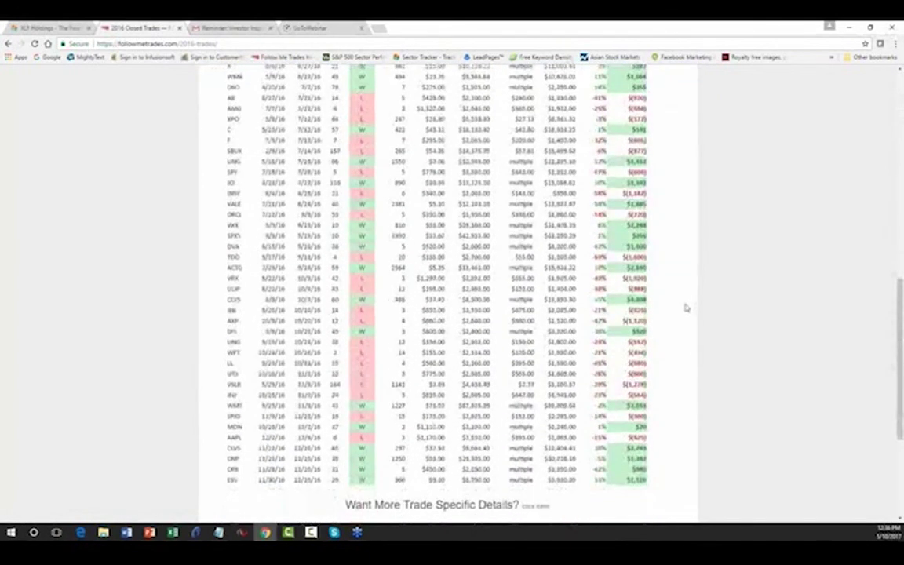
scroll(684, 307, up, 14)
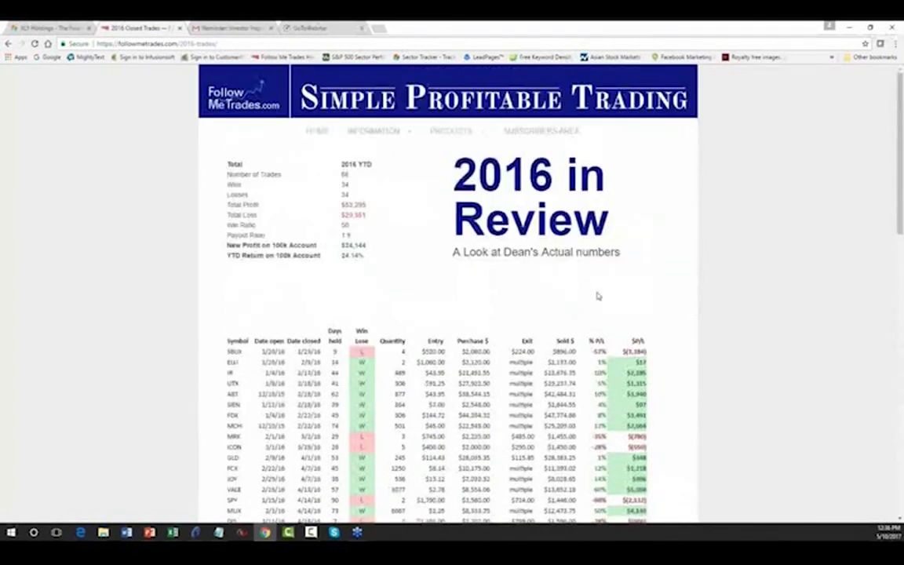
click(9, 44)
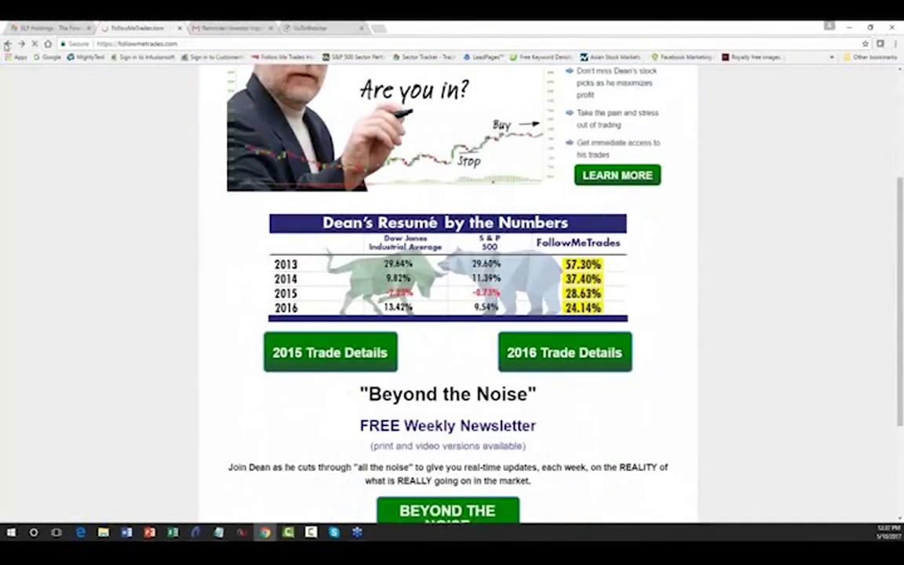
Look over the home page's portfolio leaders, weekly stock picks and yearly returns comparison.
scroll(746, 207, up, 1)
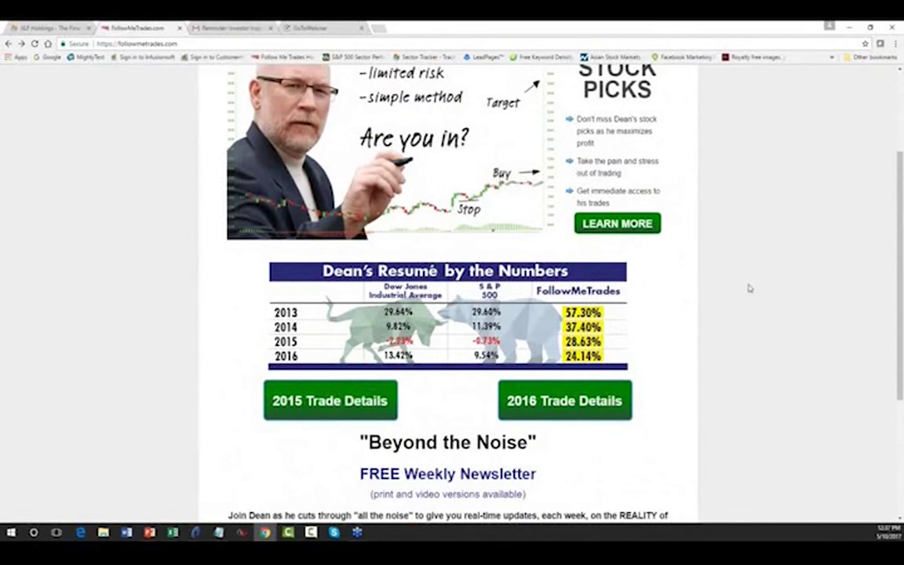
scroll(749, 288, up, 3)
scroll(691, 353, down, 2)
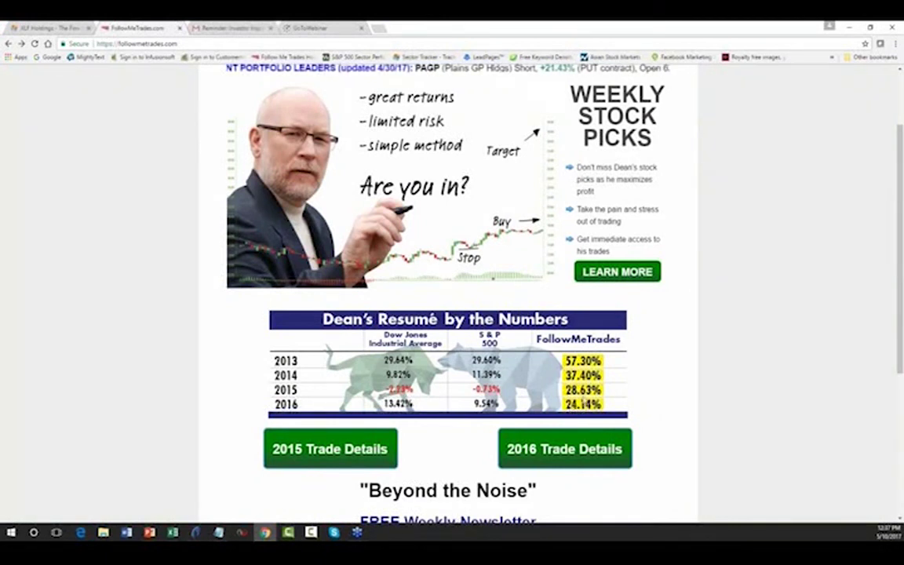
scroll(583, 401, up, 1)
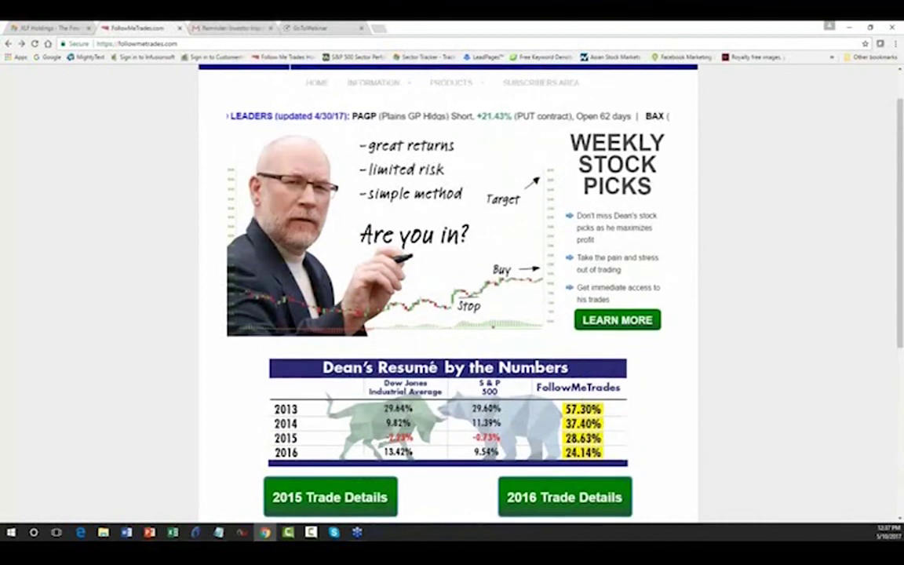
Minimize the browser to return to the PowerPoint slide show and advance to the Stock Pick Subscription slide.
click(850, 30)
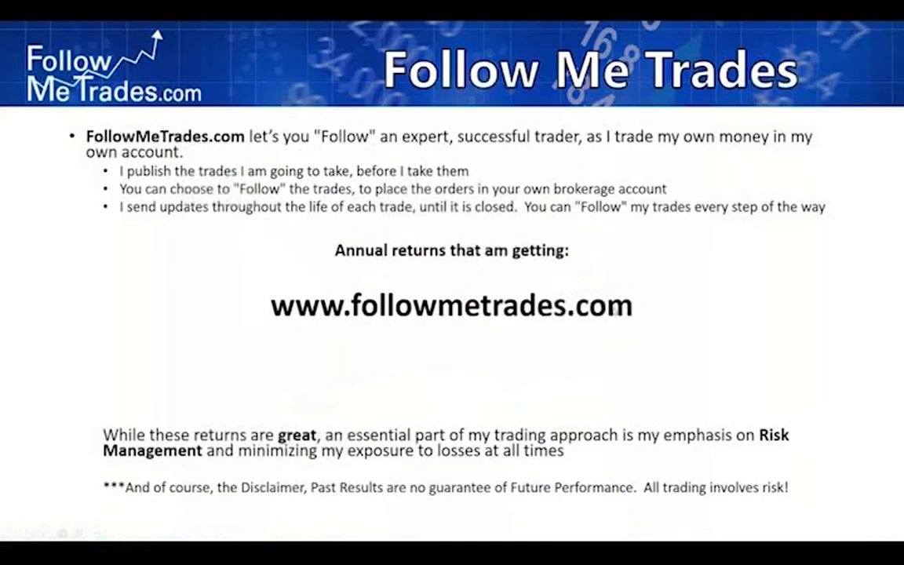
click(589, 349)
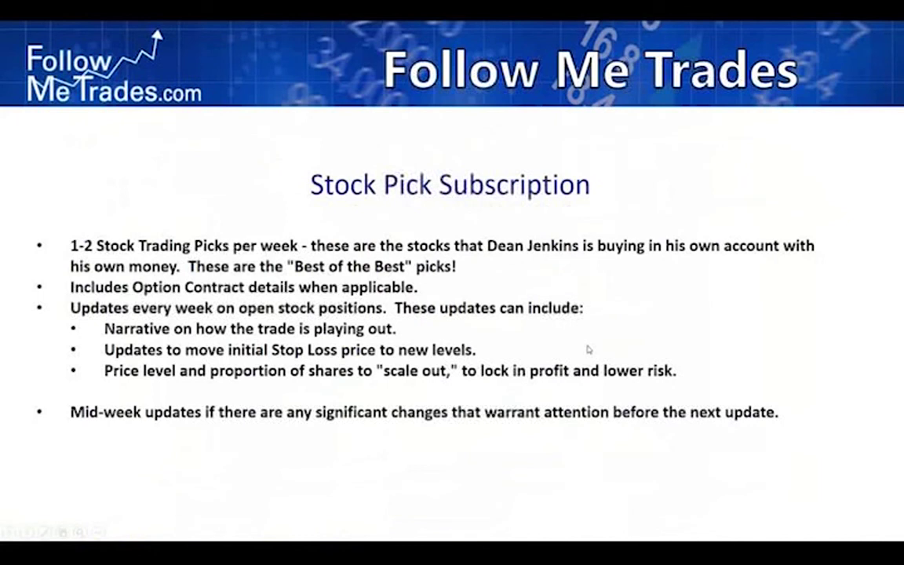